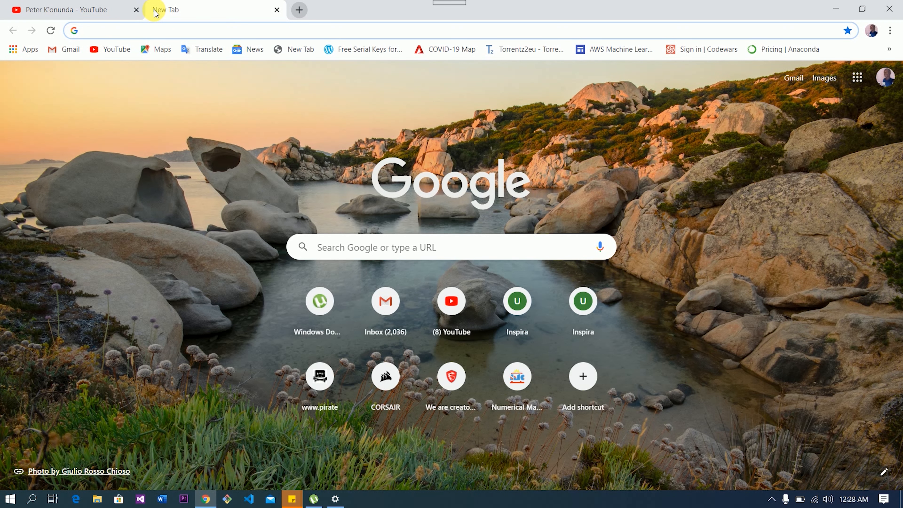
pyautogui.write('www.')
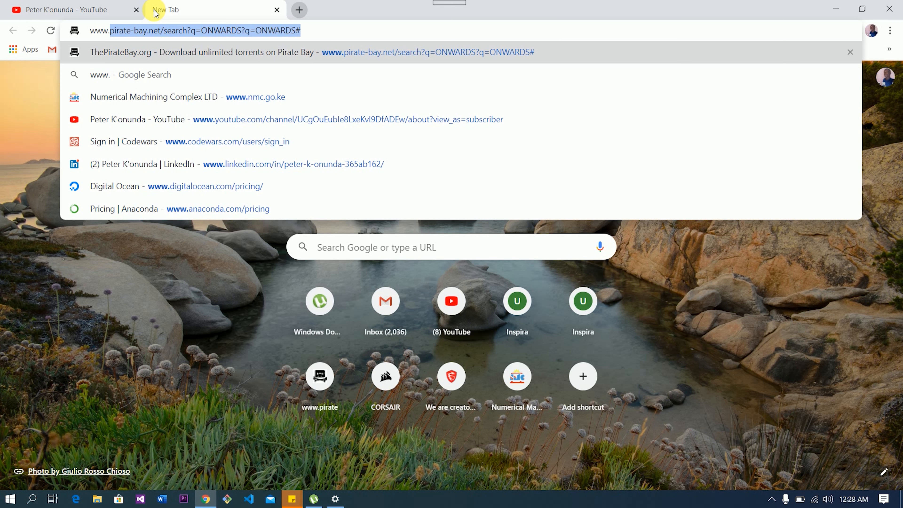
pyautogui.write('i')
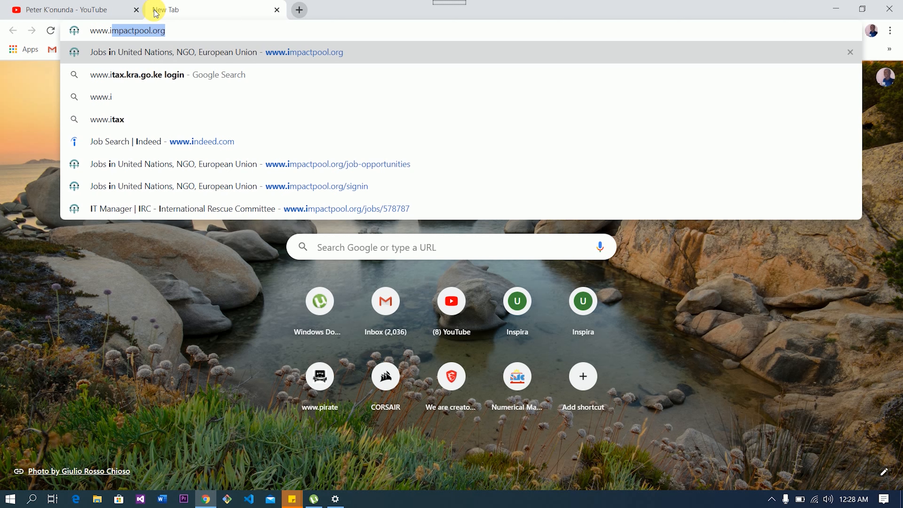
pyautogui.write('tax.kra.')
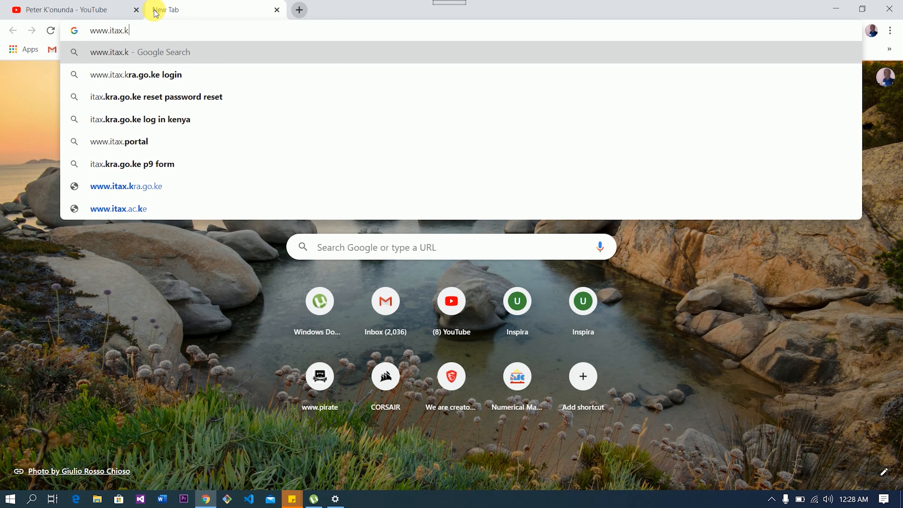
pyautogui.write('go.ke')
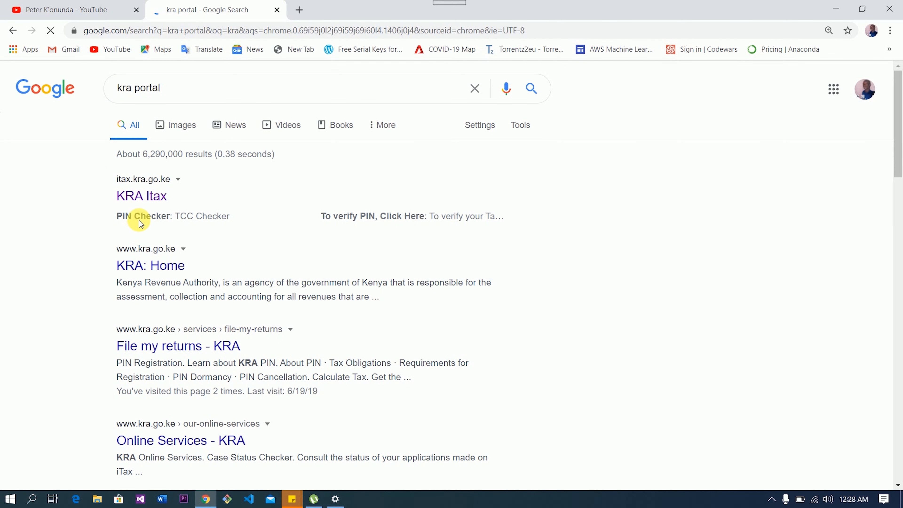
pyautogui.click(147, 195)
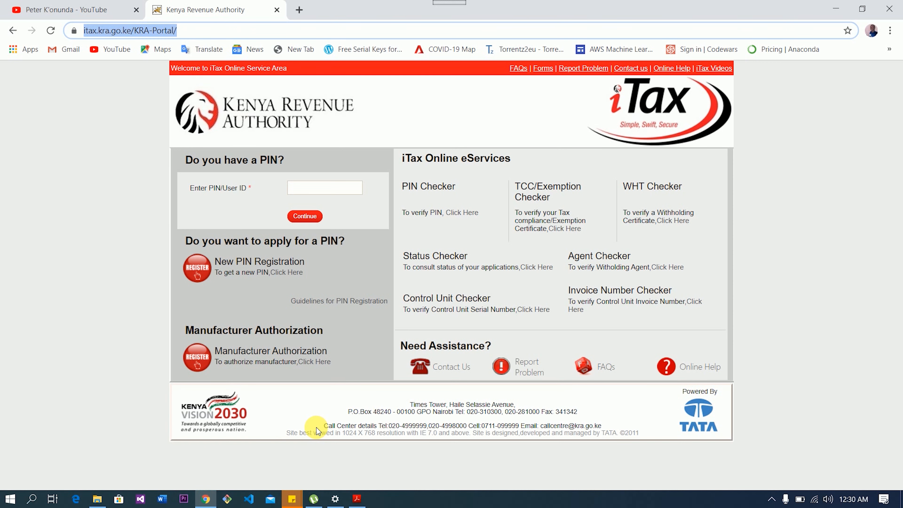
pyautogui.click(342, 193)
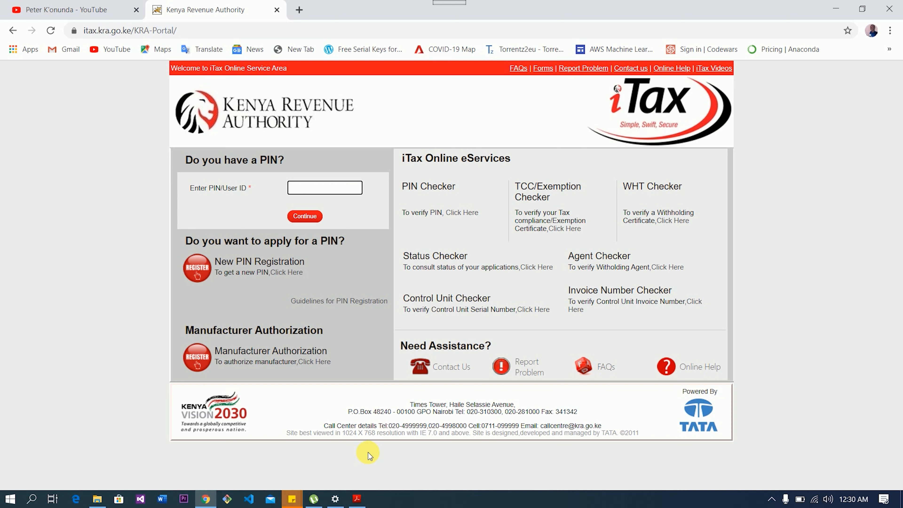
# - Copy the employee's PIN from the P9 tax deduction card into the iTax PIN field
pyautogui.click(357, 496)
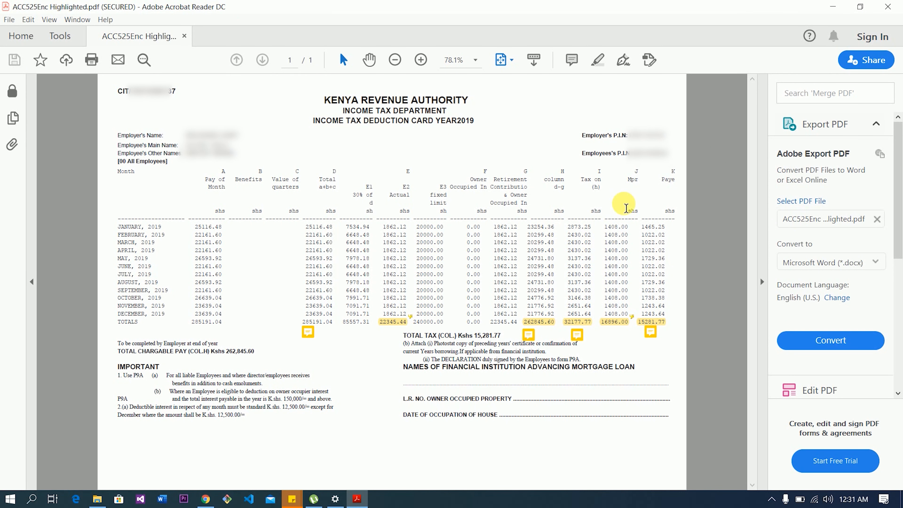
pyautogui.doubleClick(635, 158)
pyautogui.click(636, 157)
pyautogui.moveTo(669, 158); pyautogui.dragTo(635, 158)
pyautogui.hotkey('alt', 'Tab')
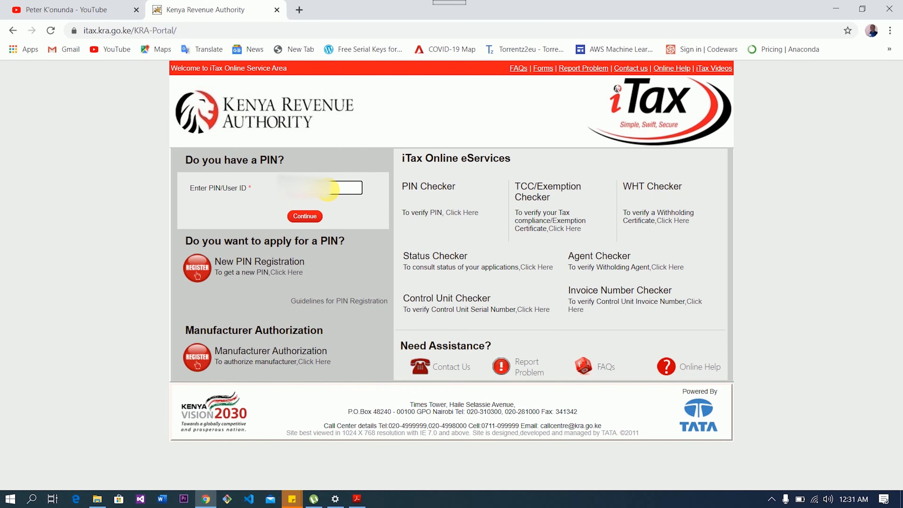
# - Log in with the account password and security stamp answer, retrying with a corrected answer
pyautogui.click(315, 217)
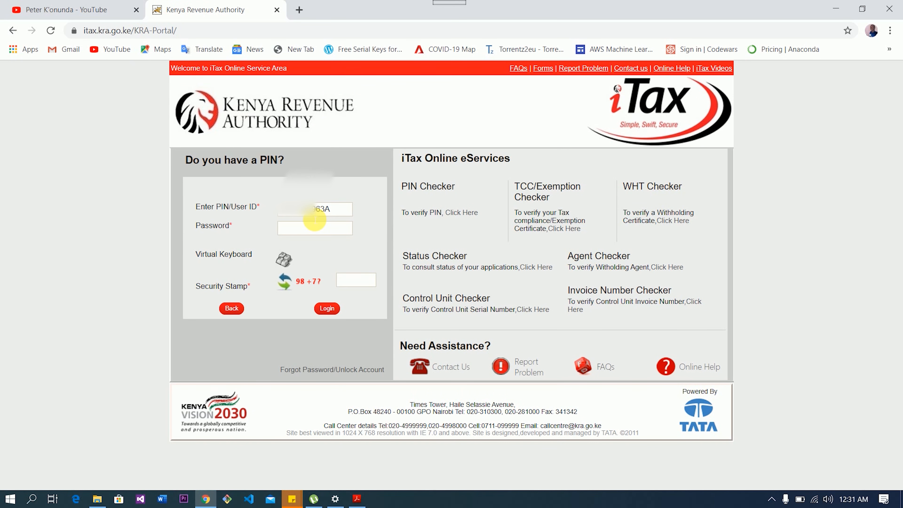
pyautogui.click(313, 231)
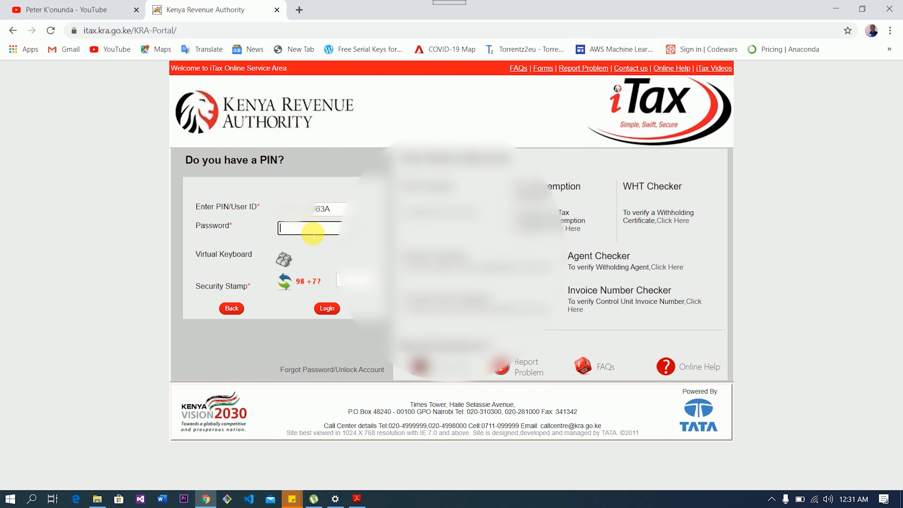
pyautogui.click(350, 281)
pyautogui.write('105')
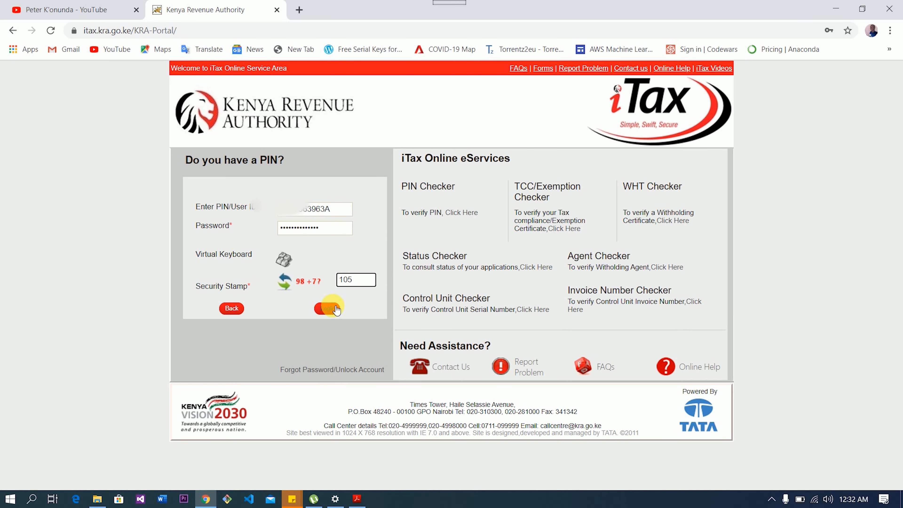
pyautogui.click(336, 308)
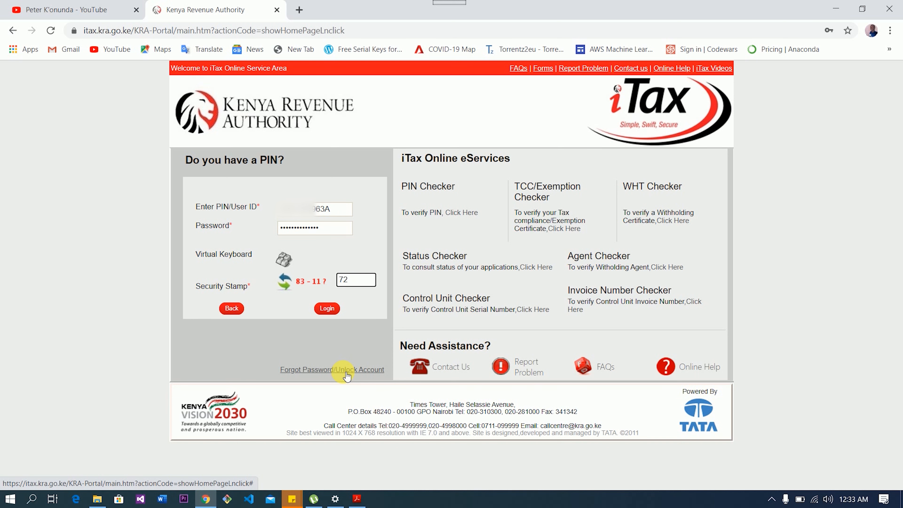
pyautogui.click(327, 308)
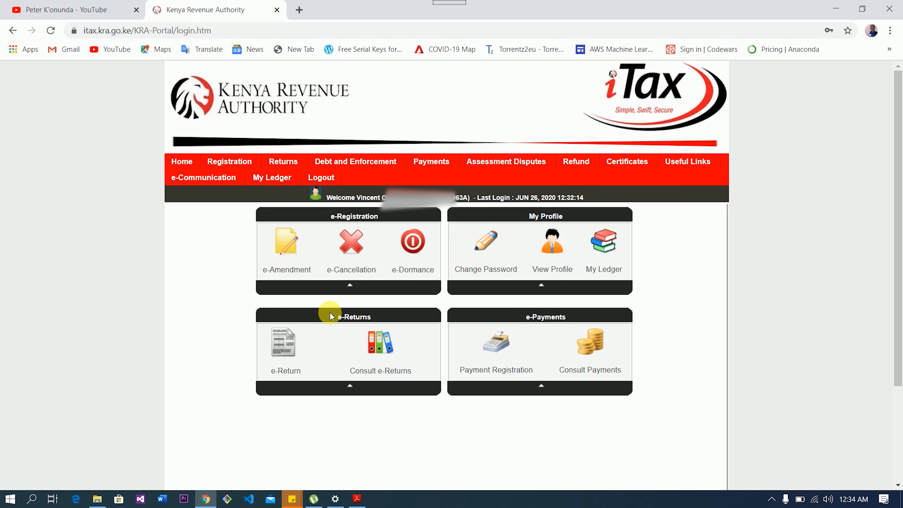
# - Start filing a return with tax obligation Income Tax - Resident Individual
pyautogui.moveTo(290, 169)
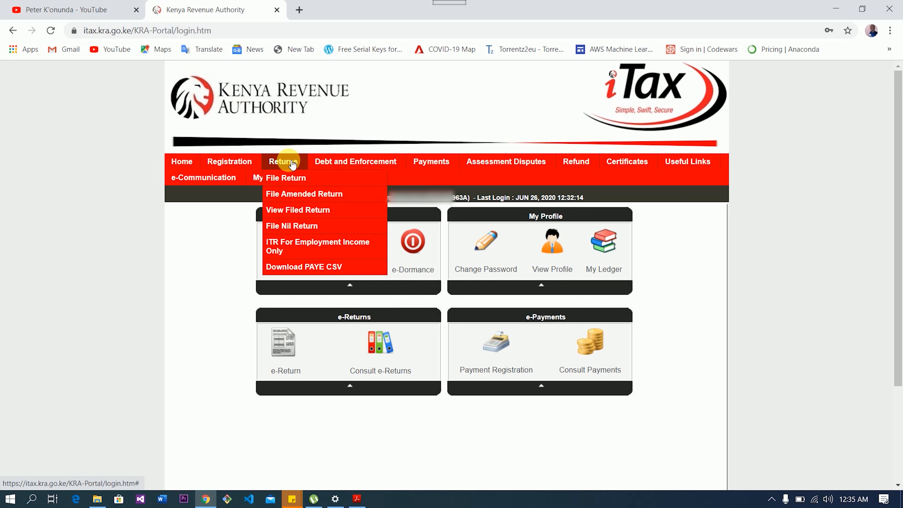
pyautogui.click(294, 182)
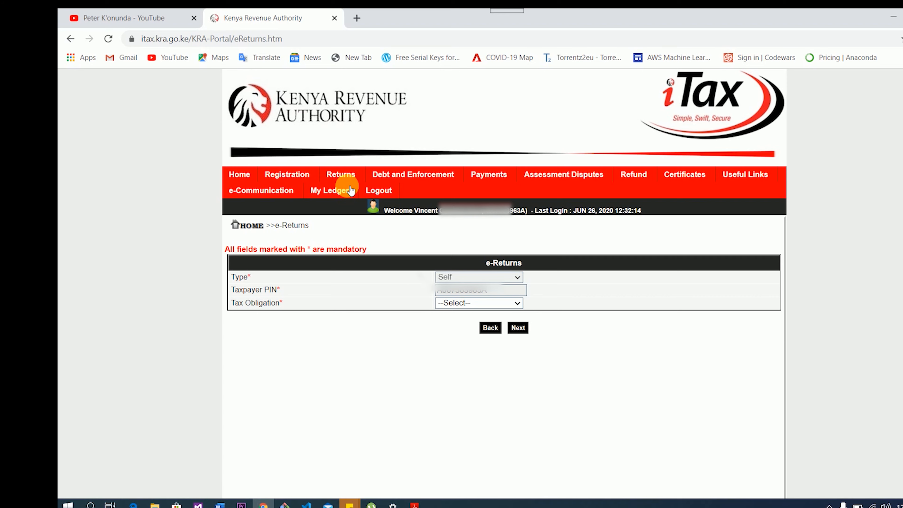
pyautogui.click(518, 302)
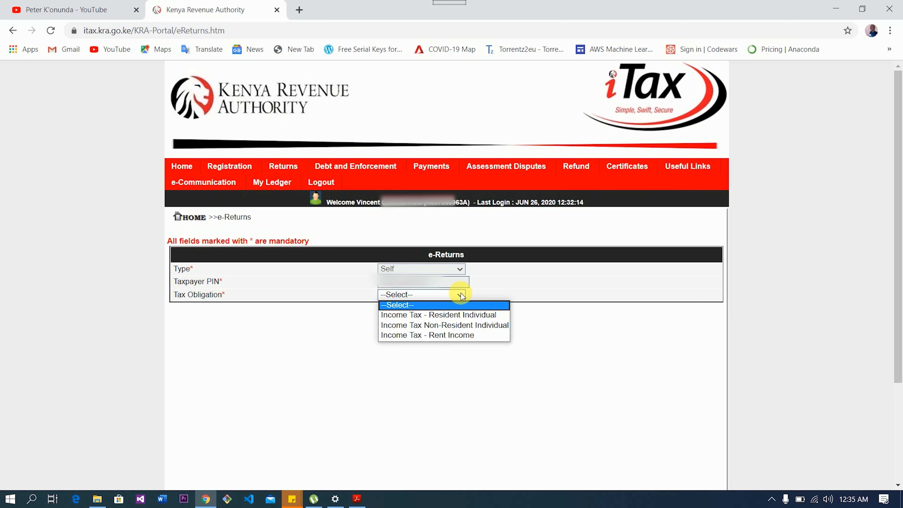
pyautogui.click(462, 315)
pyautogui.click(461, 319)
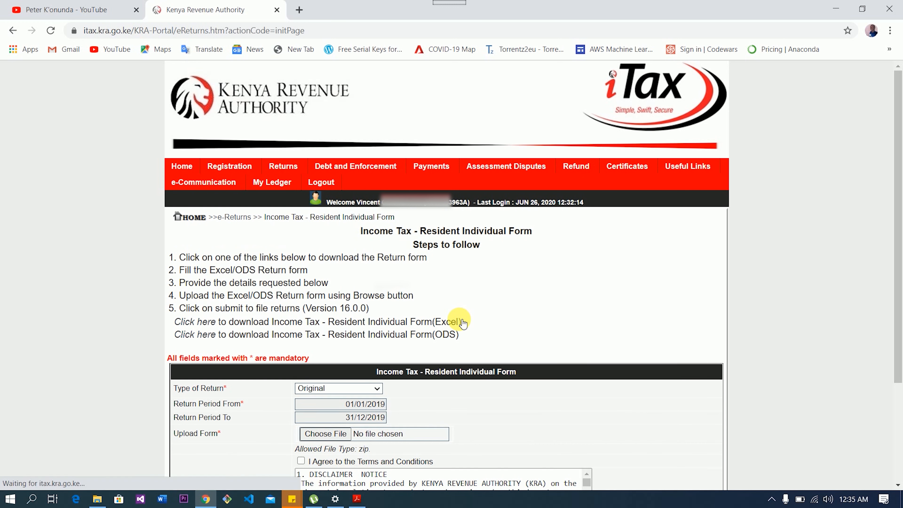
# - Download the Excel version of the return form as a zip
pyautogui.scroll(-3, 805, 193)
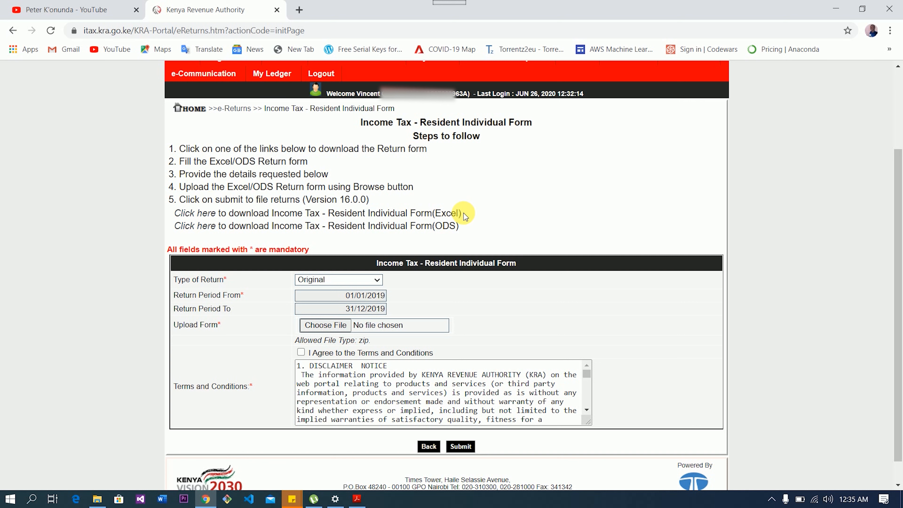
pyautogui.moveTo(462, 215); pyautogui.dragTo(201, 209)
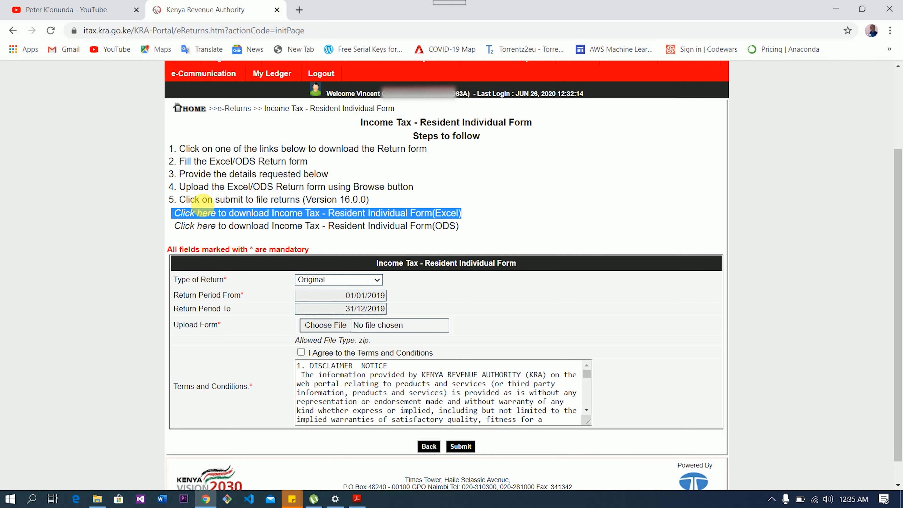
pyautogui.click(202, 214)
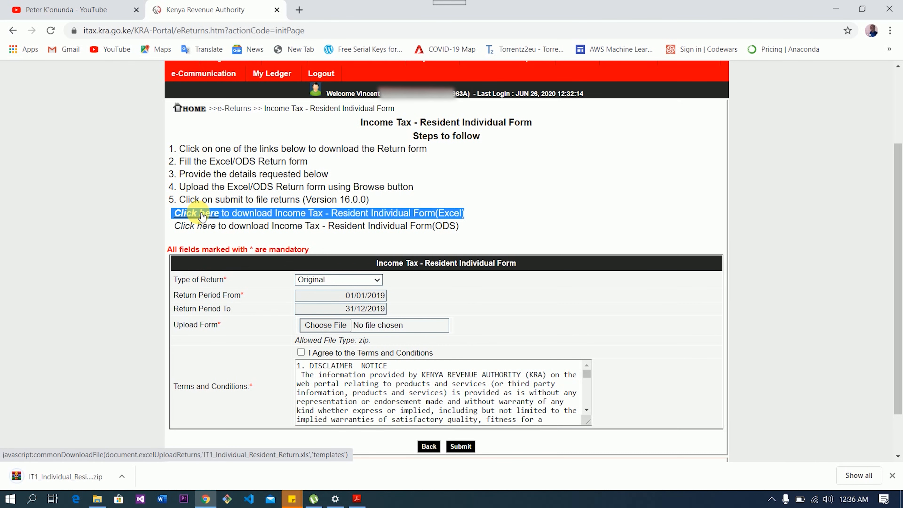
pyautogui.click(123, 478)
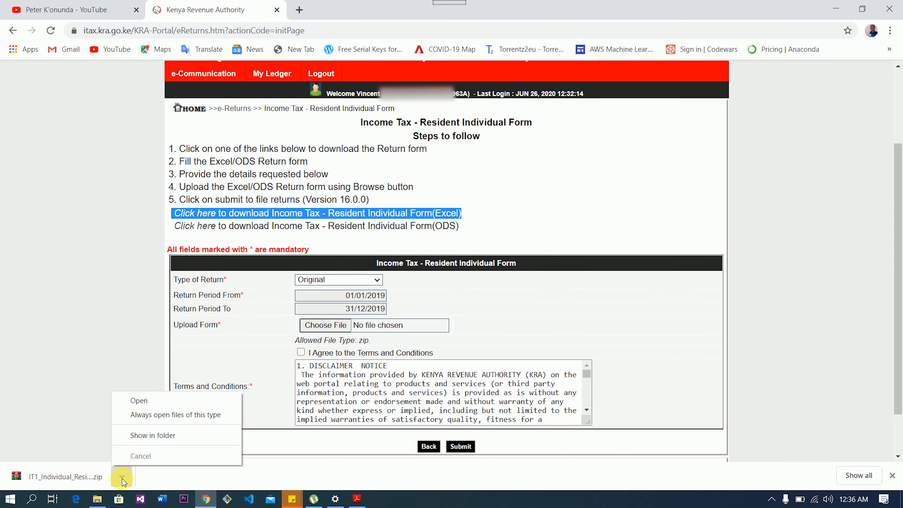
# - Move the downloaded return zip into the KRA folder on the backup drive
pyautogui.click(145, 440)
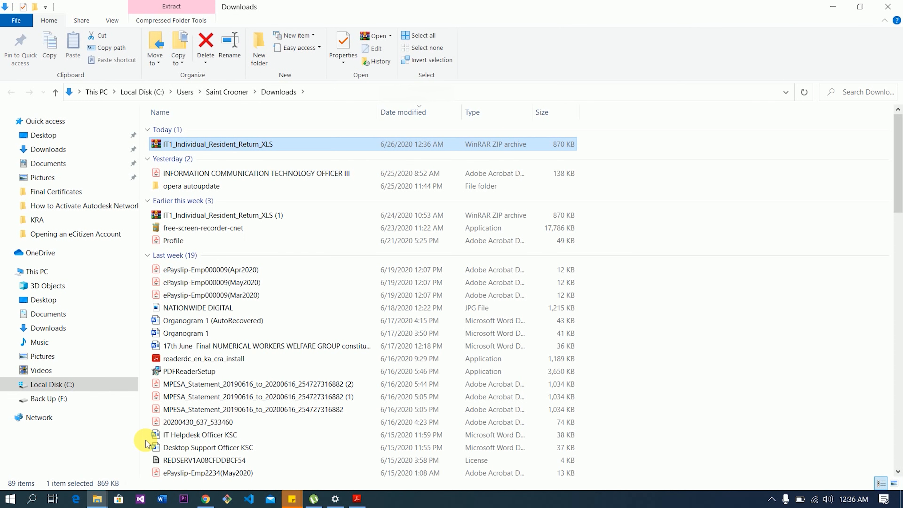
pyautogui.rightClick(217, 145)
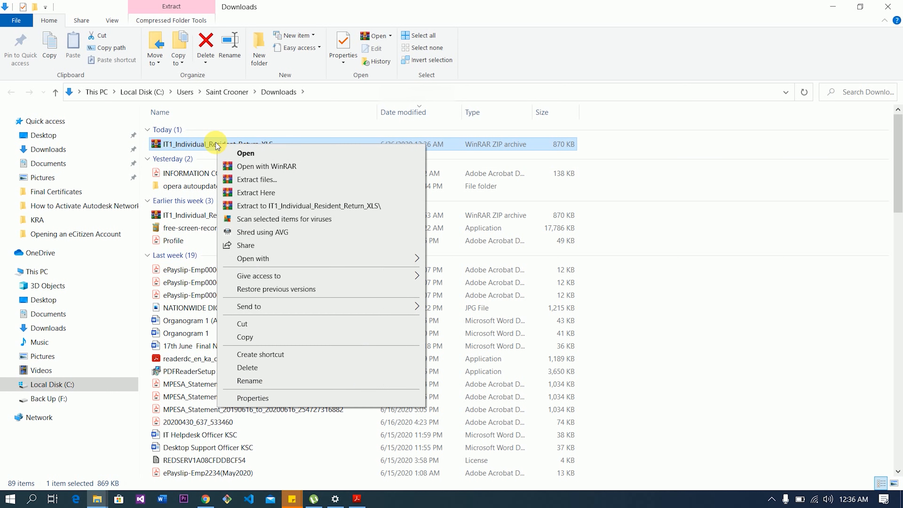
pyautogui.click(253, 323)
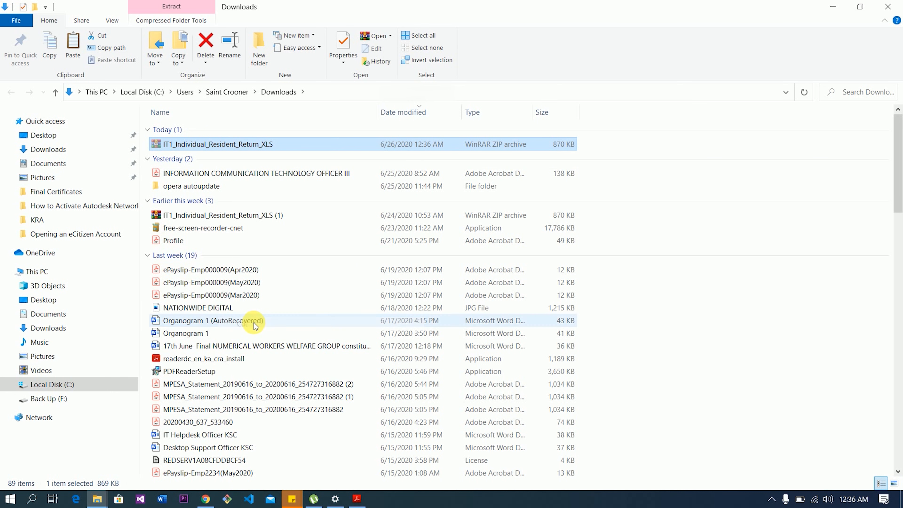
pyautogui.click(97, 498)
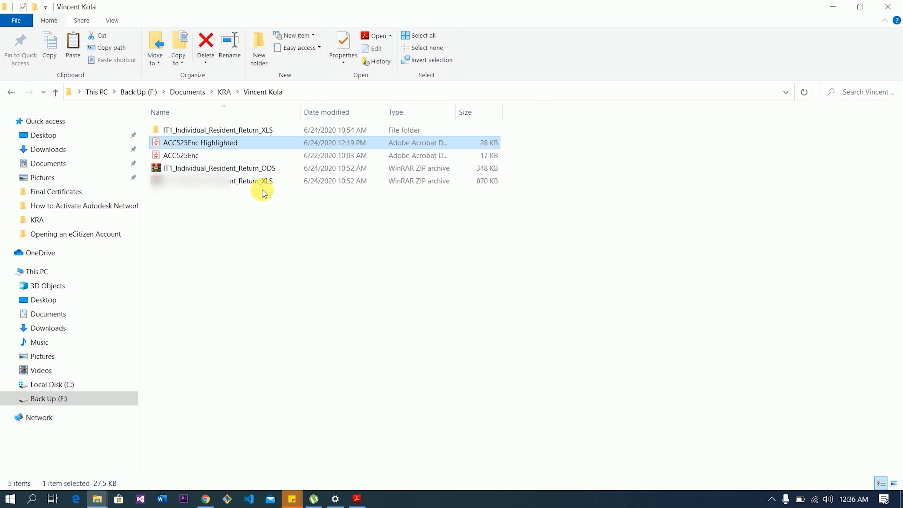
pyautogui.moveTo(268, 196); pyautogui.dragTo(212, 166)
pyautogui.press('BackSpace')
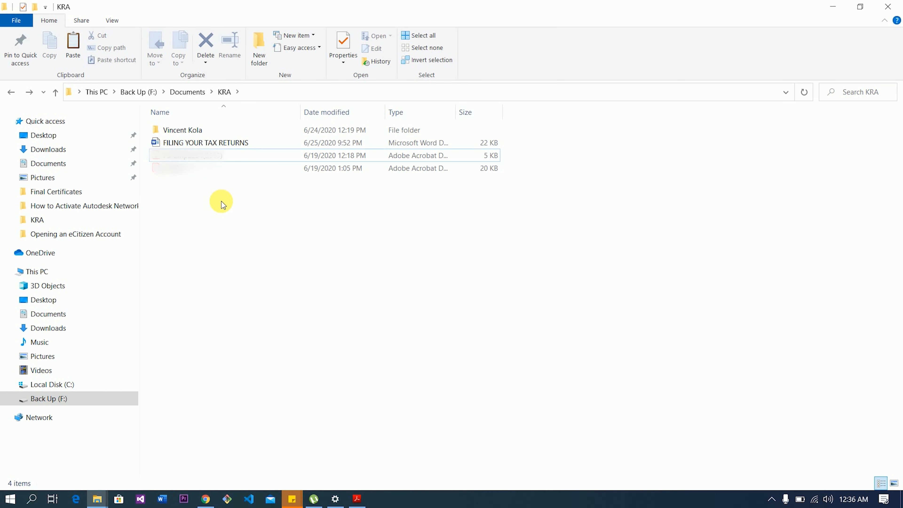
pyautogui.hotkey('ctrl', 'v')
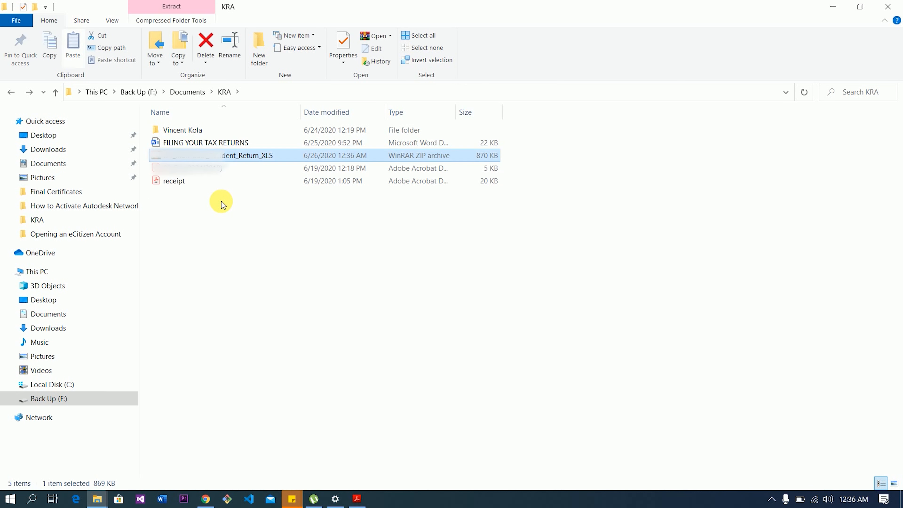
# - Extract the zip and rename the workbook to IT1_Individual_Resident_Return
pyautogui.rightClick(227, 156)
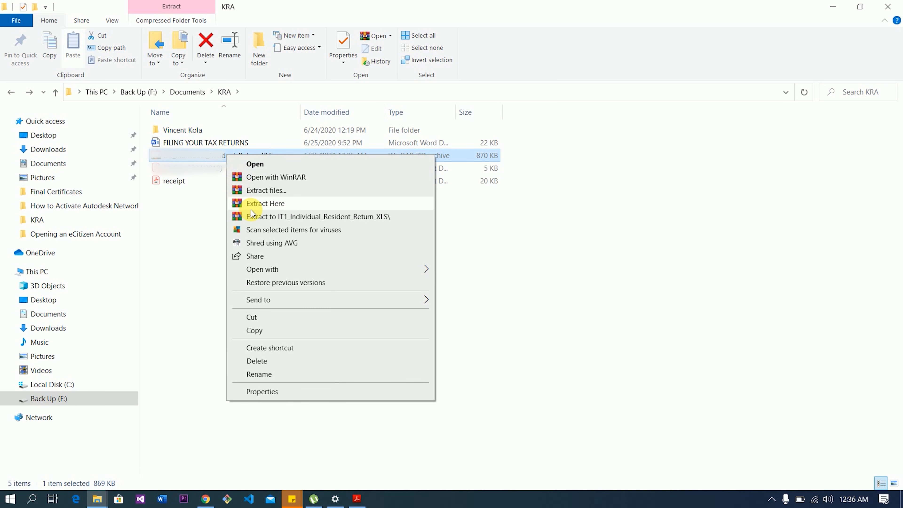
pyautogui.click(257, 221)
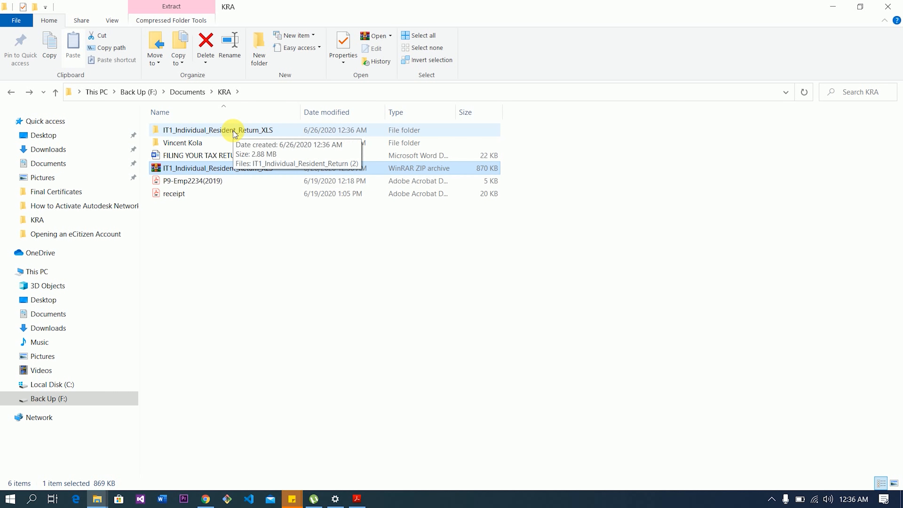
pyautogui.doubleClick(234, 131)
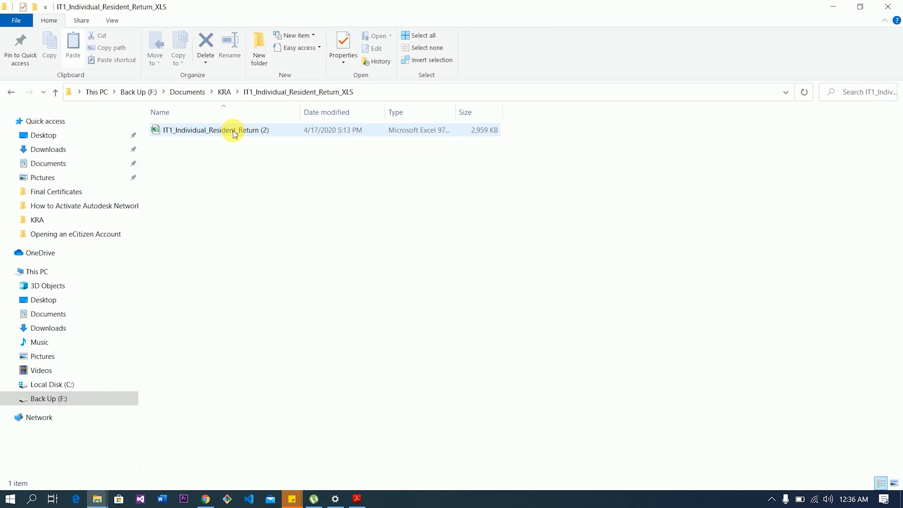
pyautogui.rightClick(238, 131)
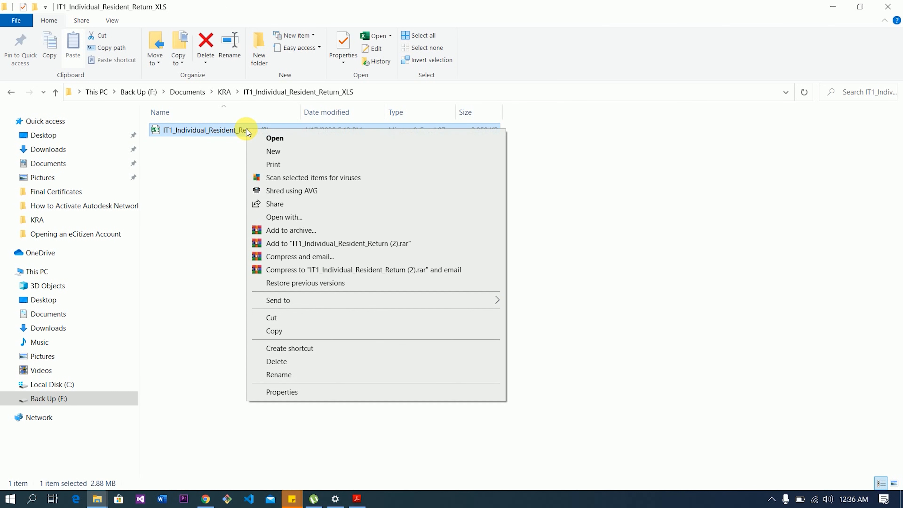
pyautogui.click(283, 374)
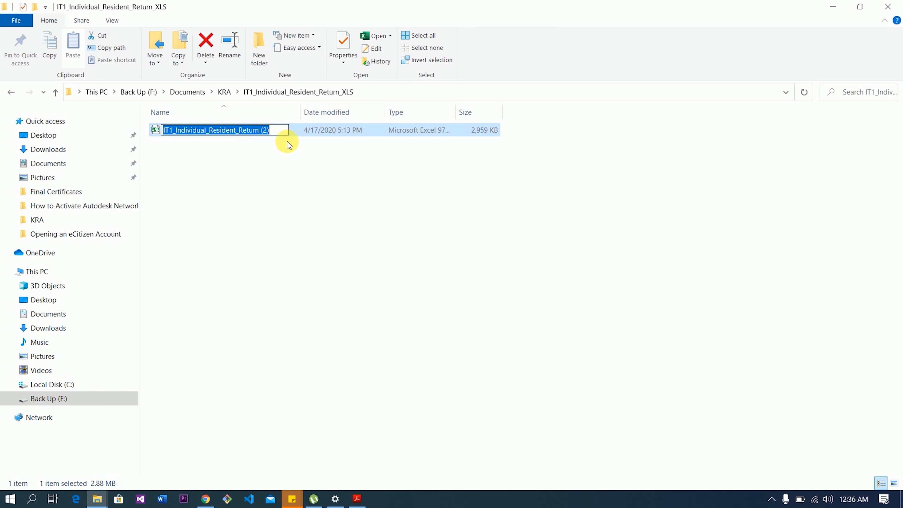
pyautogui.click(279, 134)
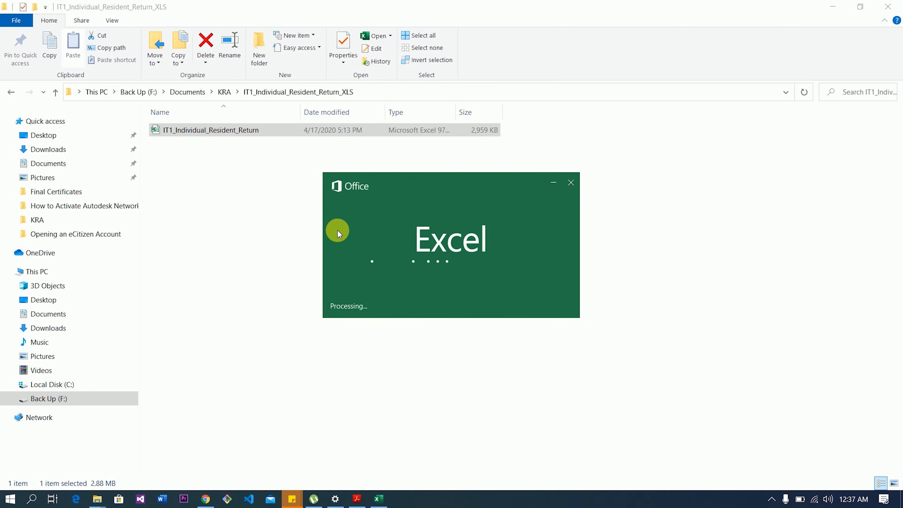
# - Maximize the workbook, enable editing and macros, and dismiss the cut-and-paste warning
pyautogui.click(809, 13)
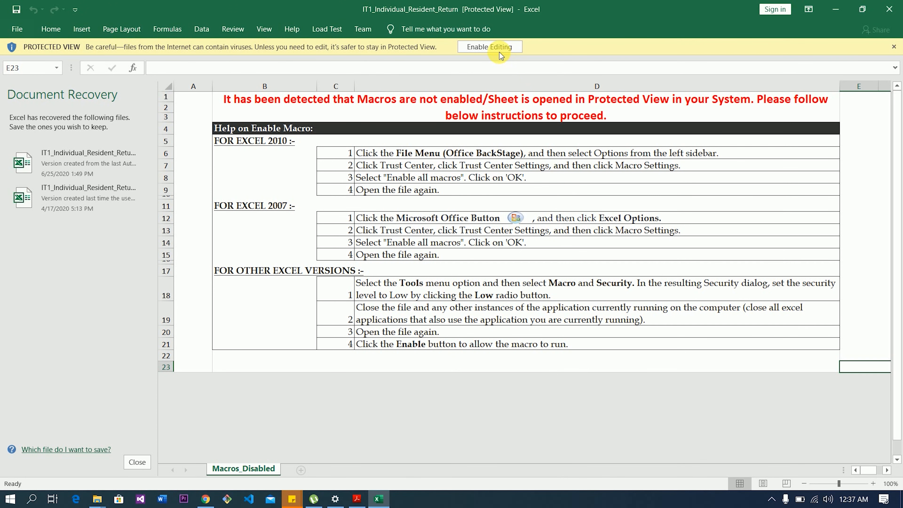
pyautogui.click(495, 47)
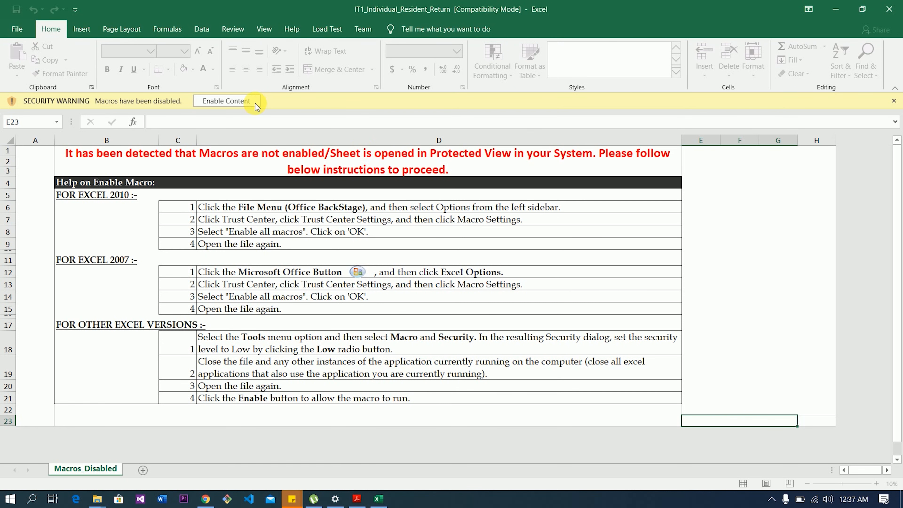
pyautogui.click(234, 102)
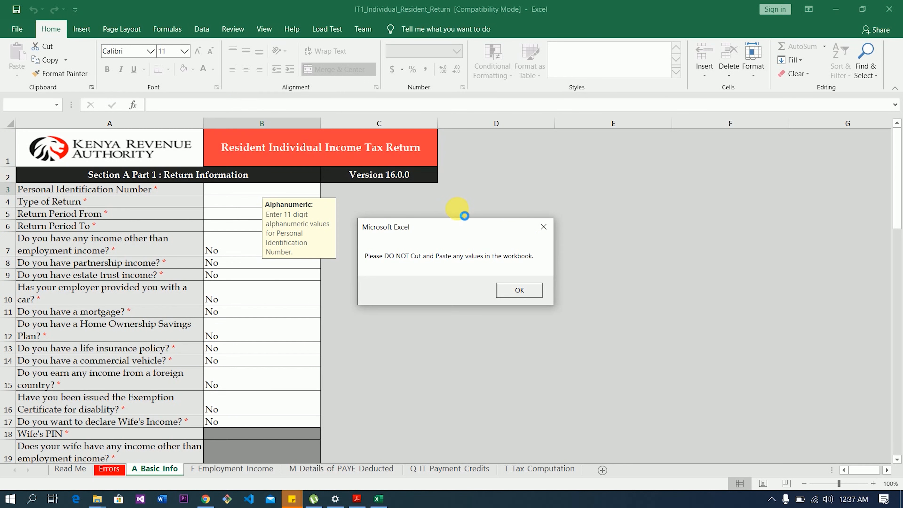
pyautogui.click(549, 233)
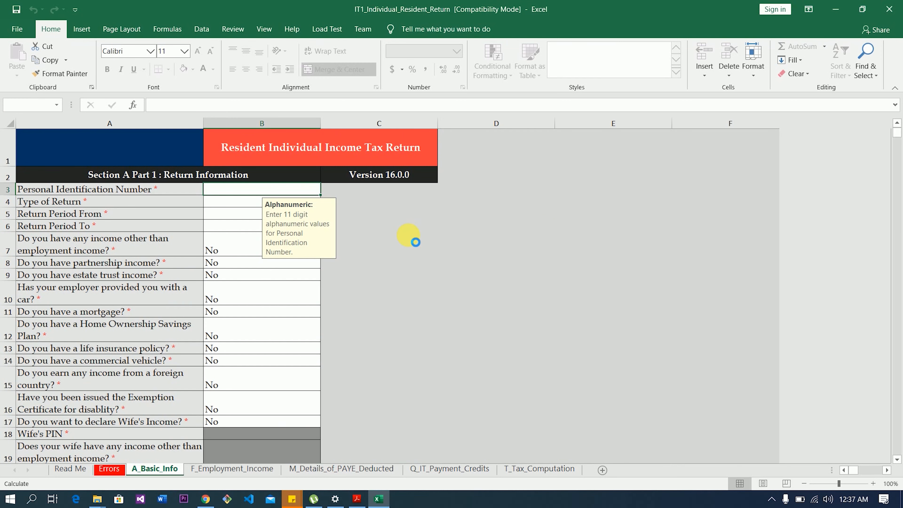
# - Select PIN cell B3 and check the tax deduction card for the PIN
pyautogui.click(294, 194)
pyautogui.doubleClick(294, 193)
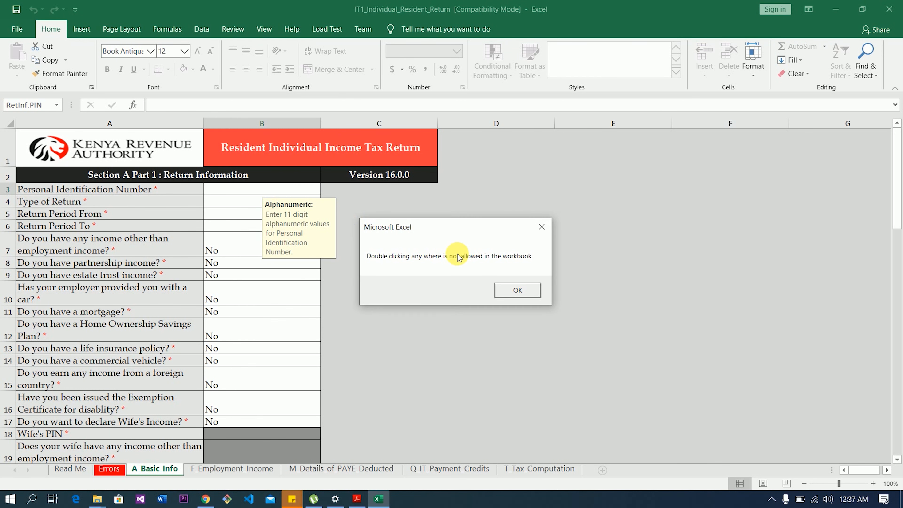
pyautogui.press('Return')
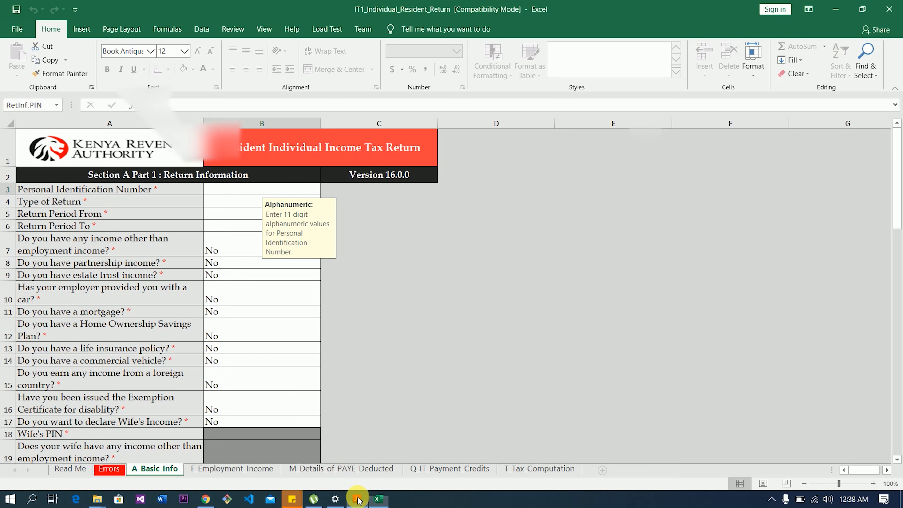
pyautogui.click(357, 499)
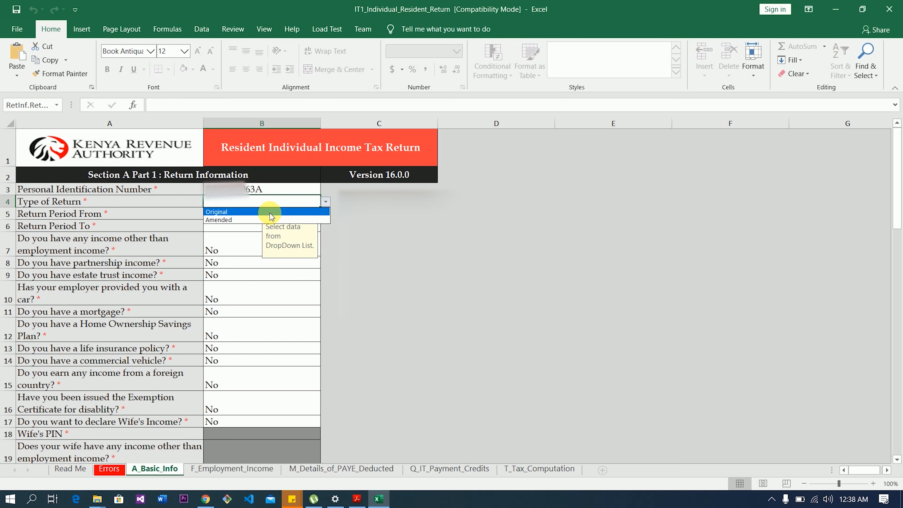
# - Set Type of Return to Original
pyautogui.click(270, 212)
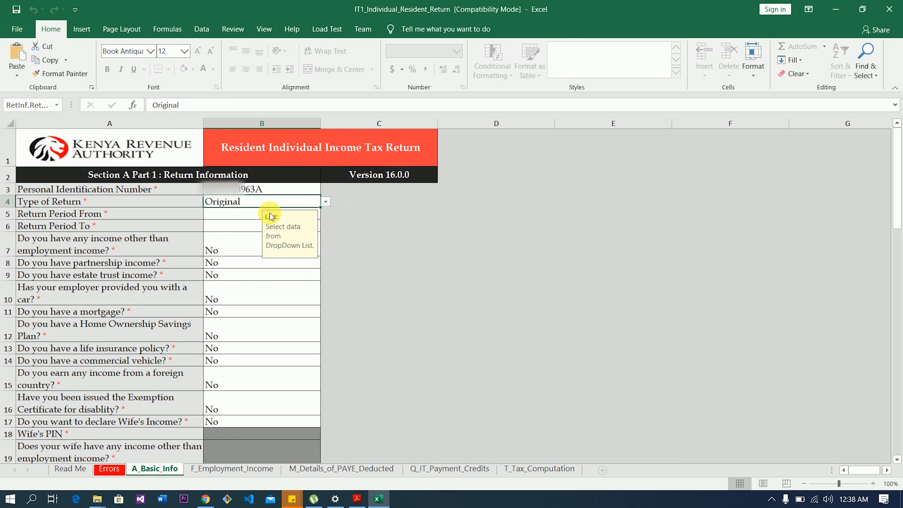
pyautogui.click(325, 201)
pyautogui.click(287, 219)
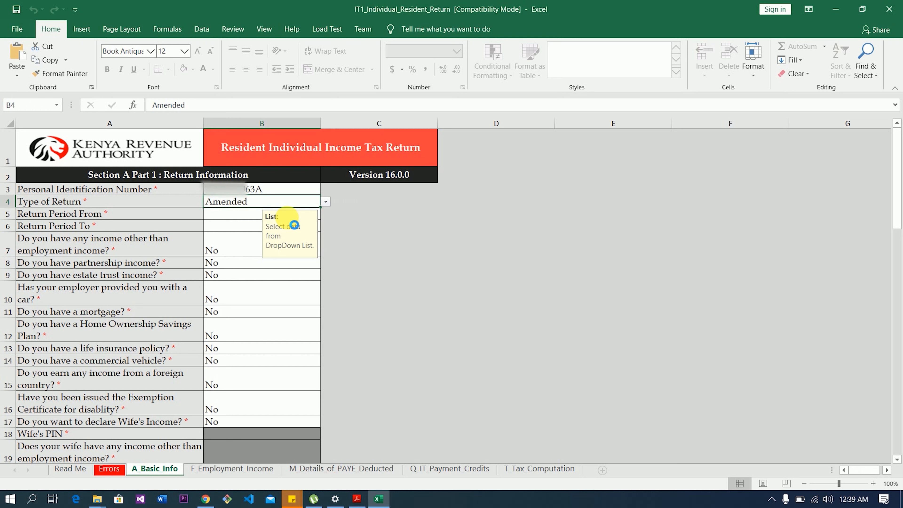
pyautogui.click(325, 202)
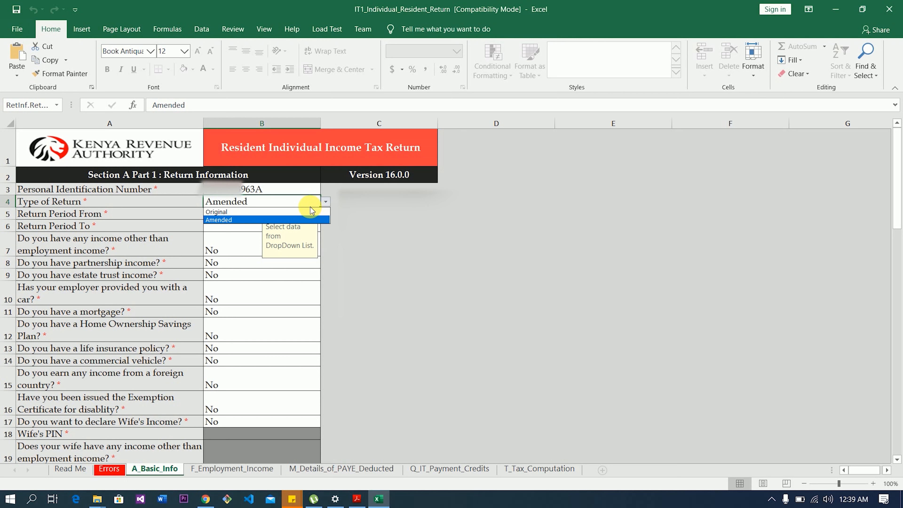
pyautogui.click(299, 211)
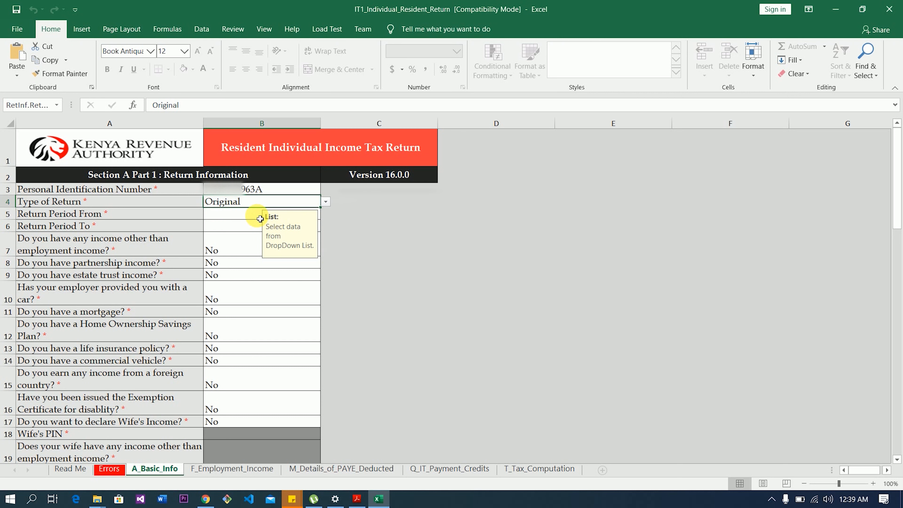
# - Enter the return period from 01/01/2019 to 31/12/2019
pyautogui.click(258, 218)
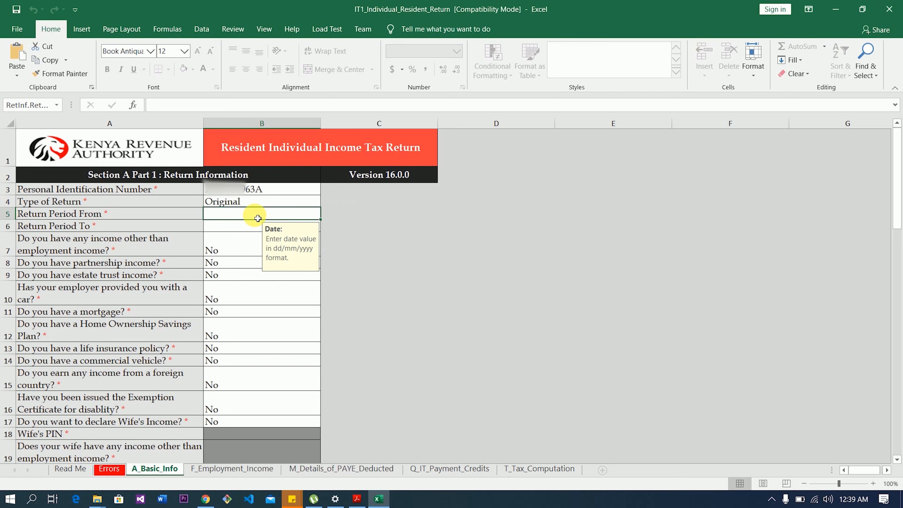
pyautogui.write('01/01/2019')
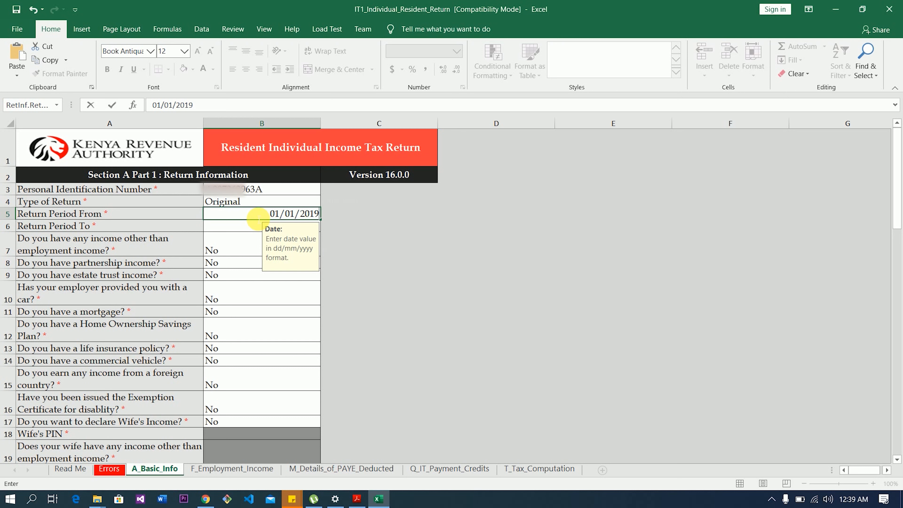
pyautogui.click(260, 231)
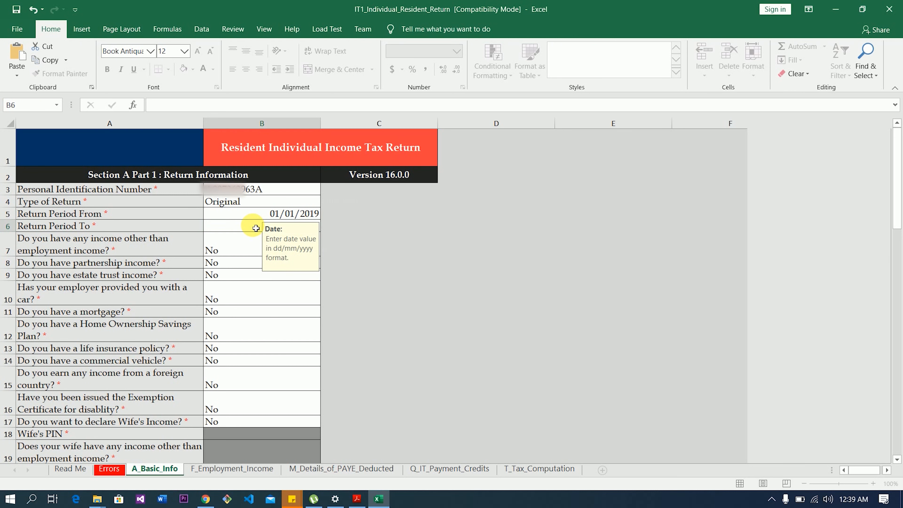
pyautogui.write('31')
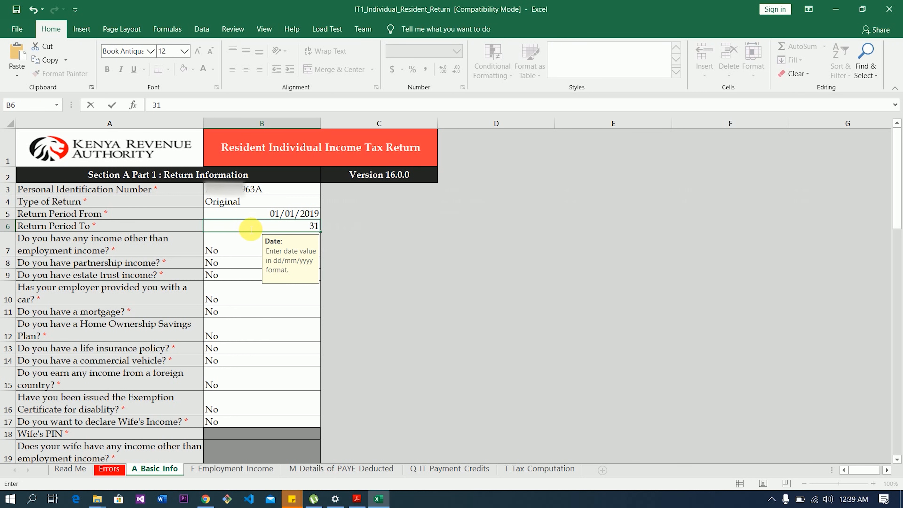
pyautogui.write('/12/2019')
pyautogui.hotkey('ctrl', 'Return')
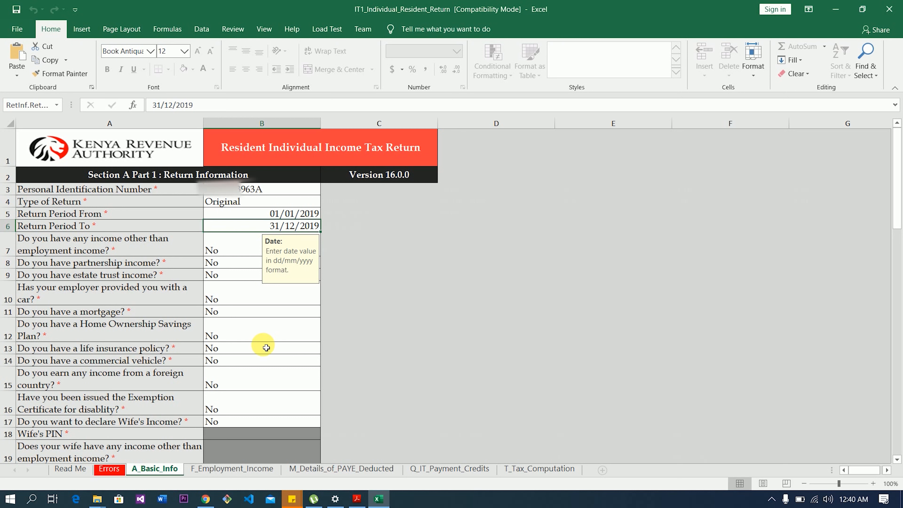
# - On F_Employment_Income, paste the employer's PIN in A3 and enter 'Brookside Dairy' in B3
pyautogui.click(240, 469)
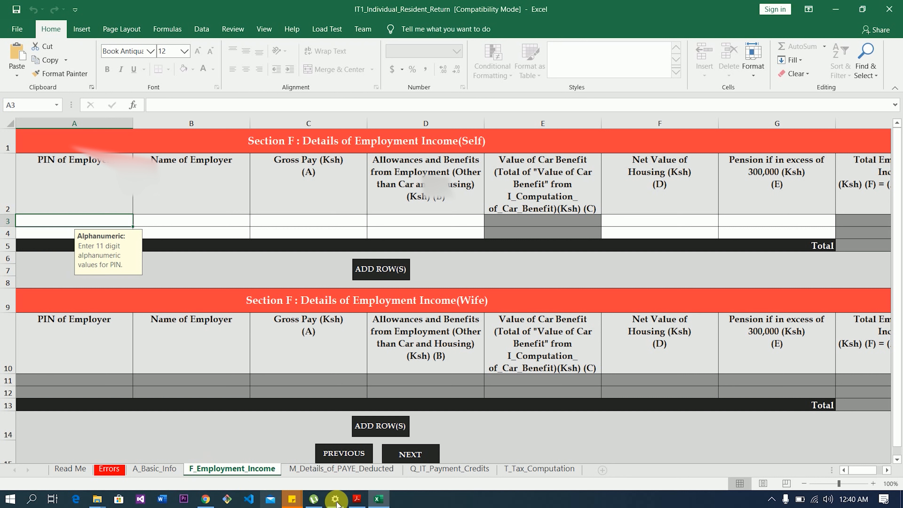
pyautogui.click(356, 500)
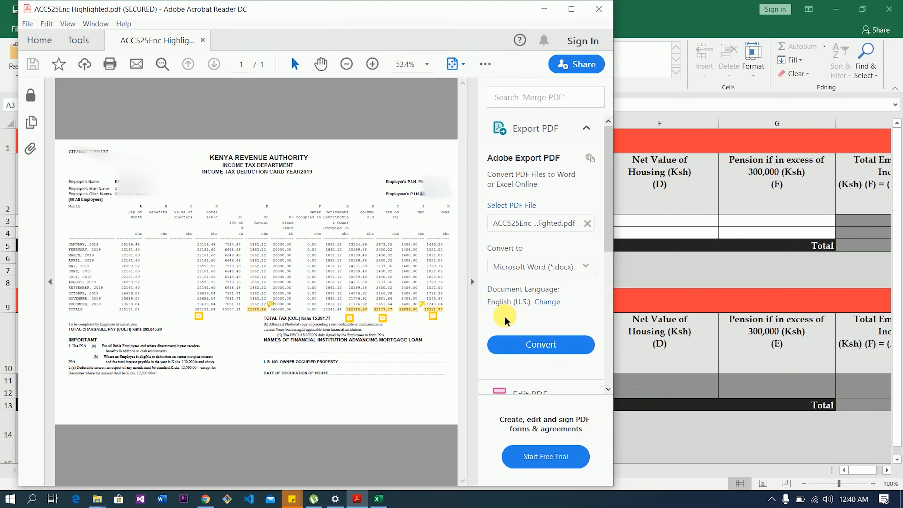
pyautogui.hotkey('alt', 'Tab')
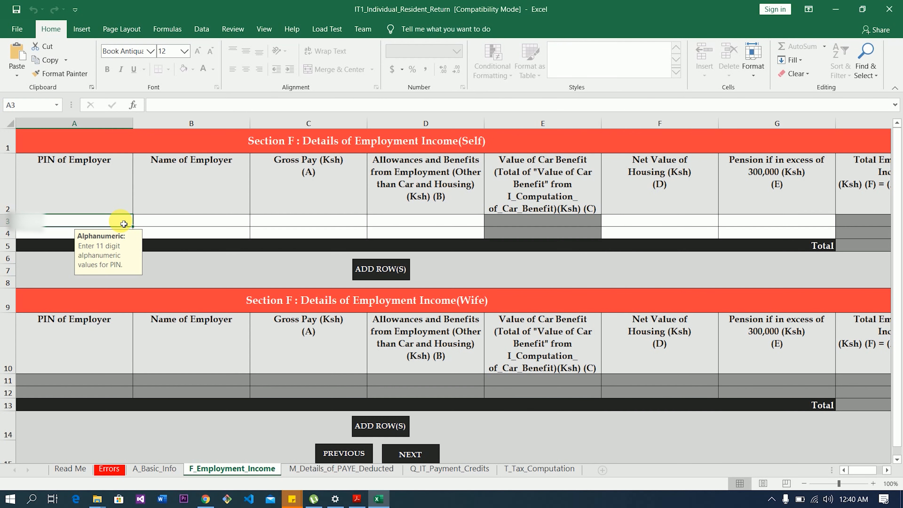
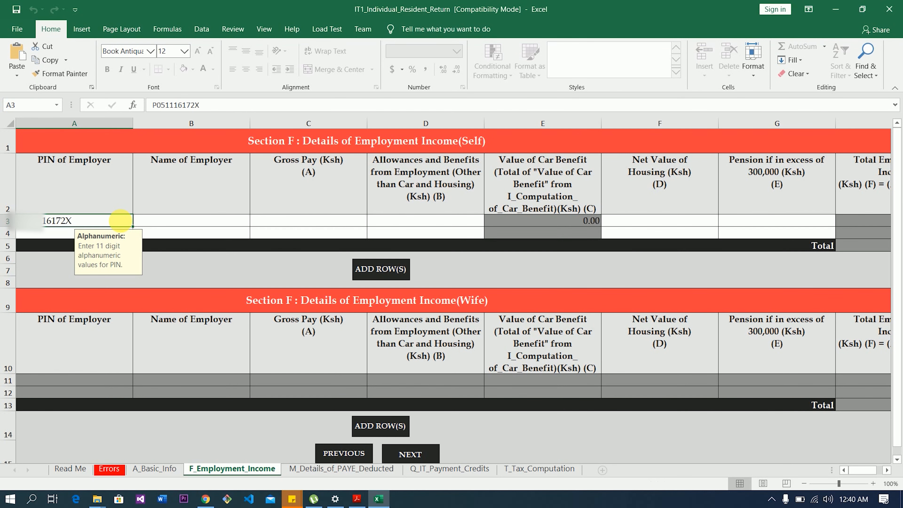
pyautogui.click(154, 225)
pyautogui.write('B')
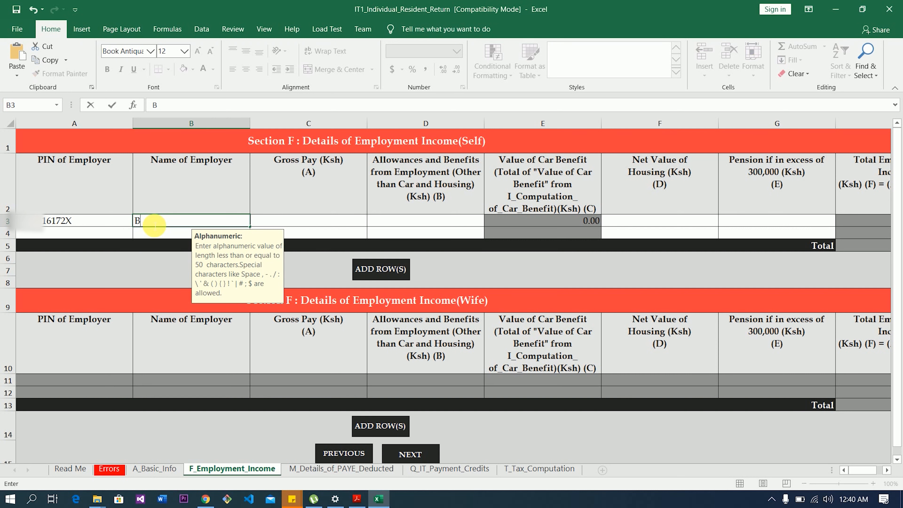
pyautogui.write('rookside Dairy')
pyautogui.click(275, 225)
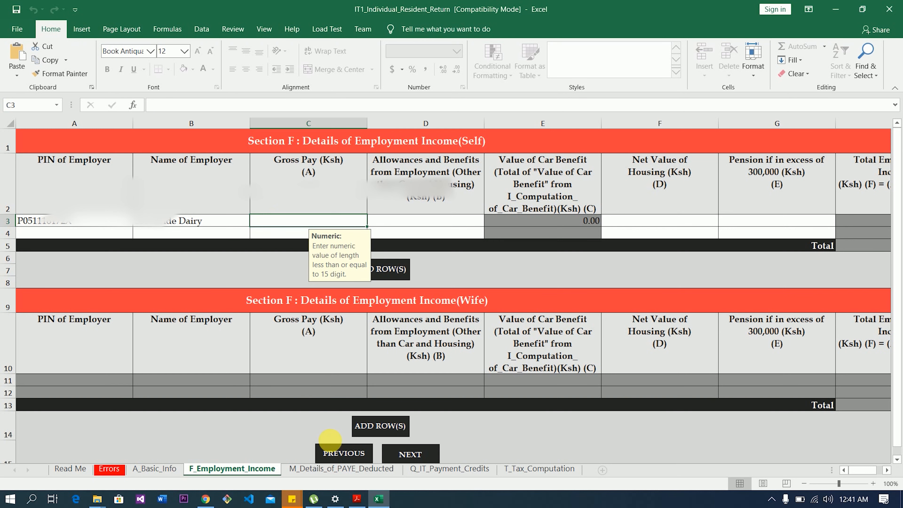
# - Copy the 285191.04 total pay from the P9A card and return to the Excel workbook
pyautogui.click(356, 499)
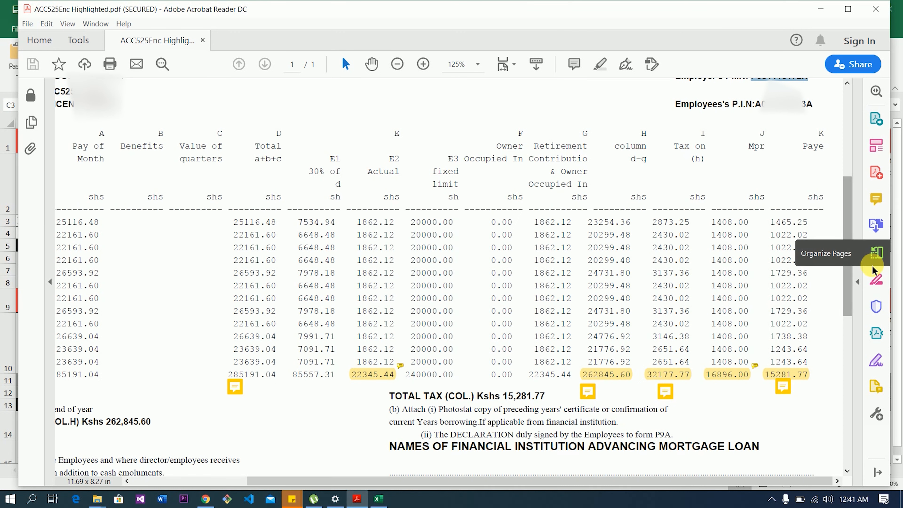
pyautogui.moveTo(240, 392)
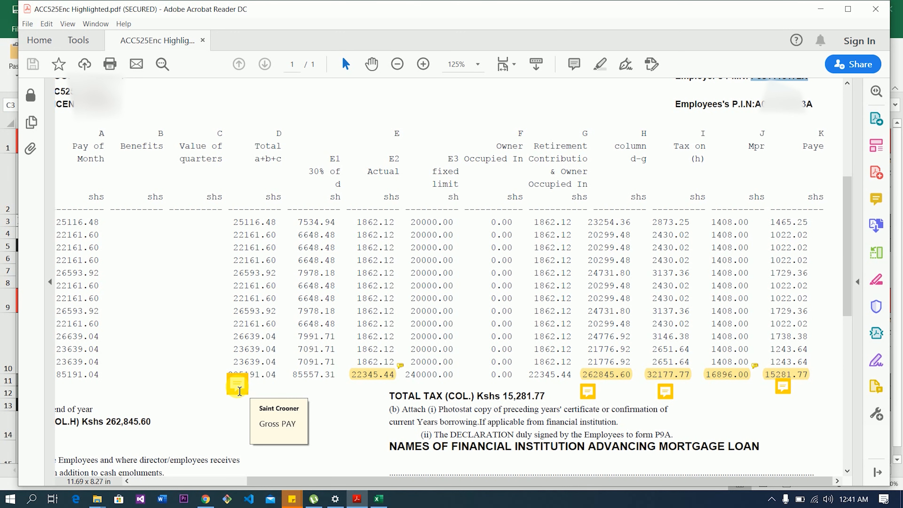
pyautogui.moveTo(359, 379)
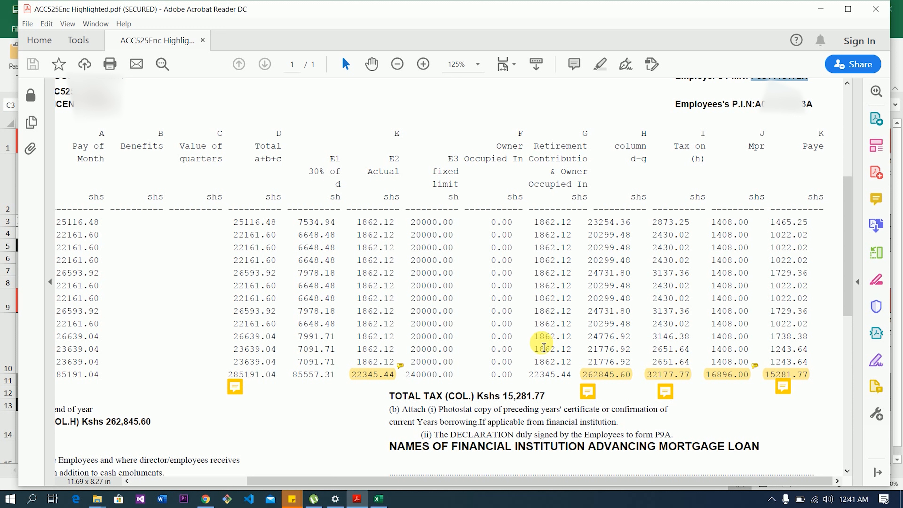
pyautogui.click(611, 377)
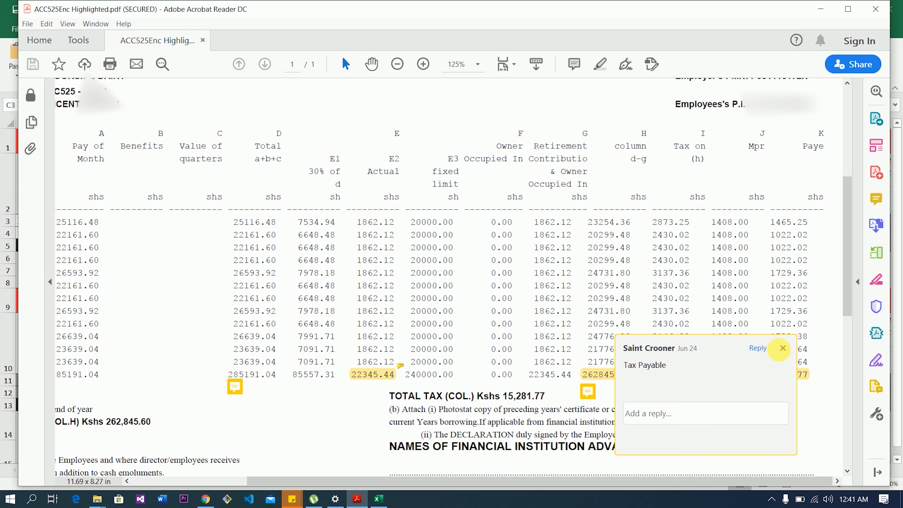
pyautogui.click(782, 347)
pyautogui.moveTo(730, 378)
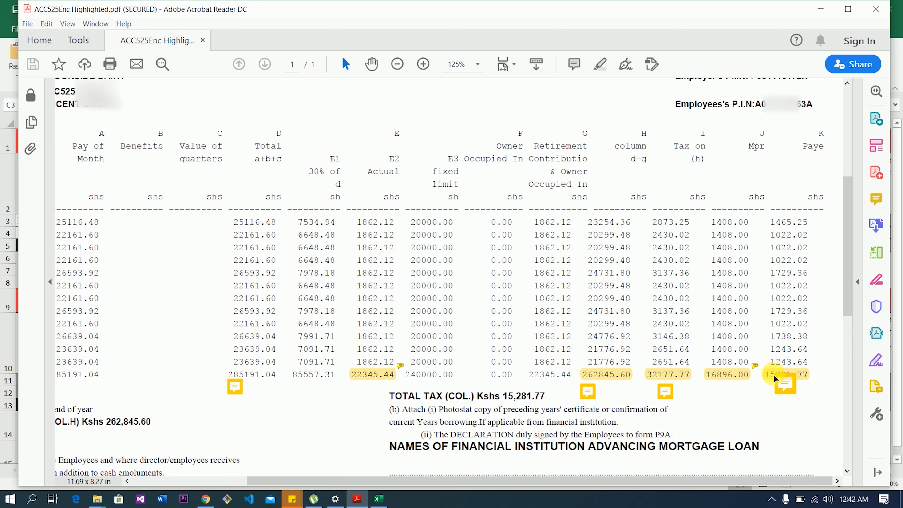
pyautogui.moveTo(276, 374); pyautogui.dragTo(231, 377)
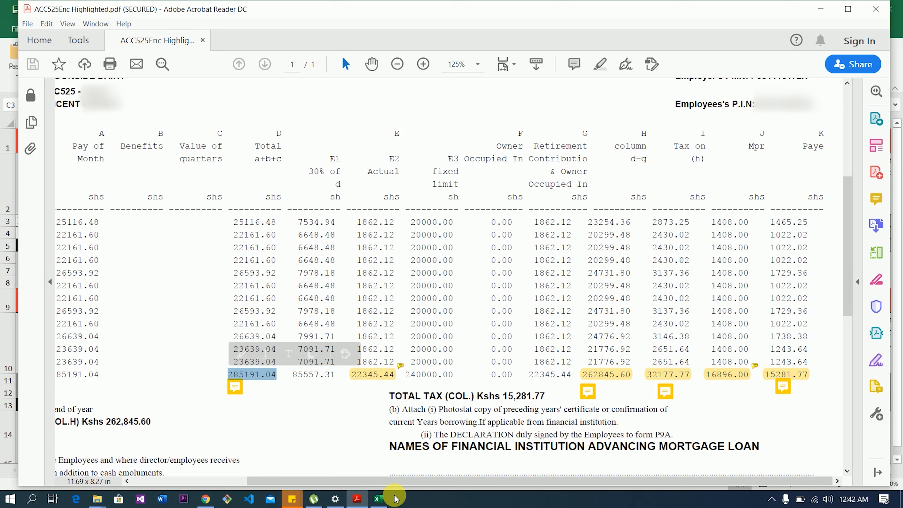
pyautogui.click(379, 499)
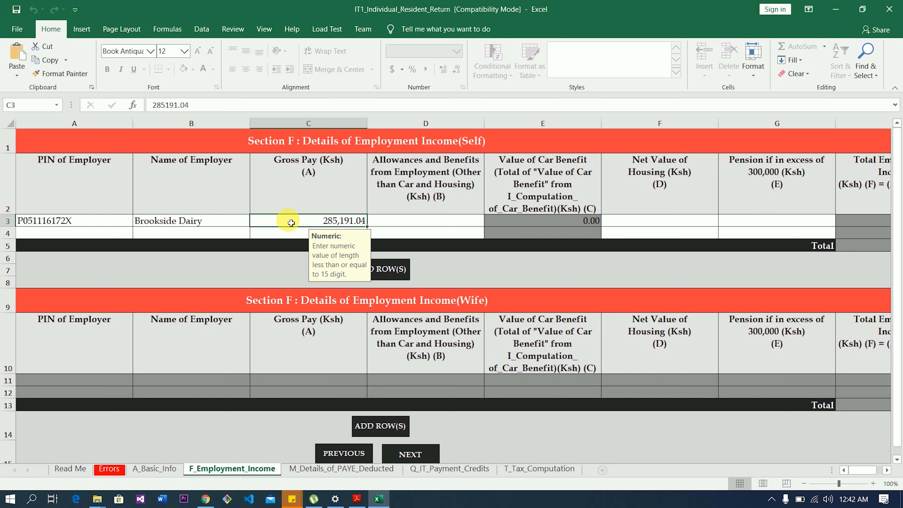
# - Enter 0 for allowances (D3), net housing value (F3) and pension (G3)
pyautogui.click(391, 226)
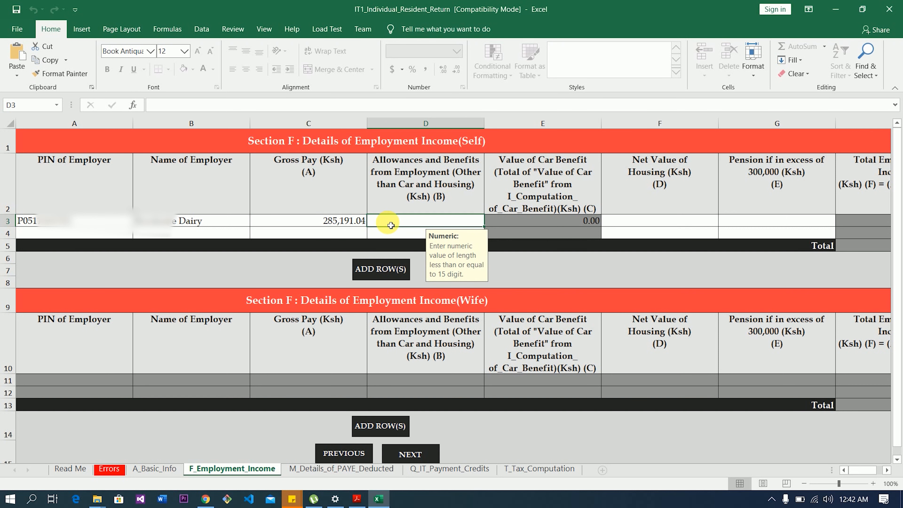
pyautogui.write('0')
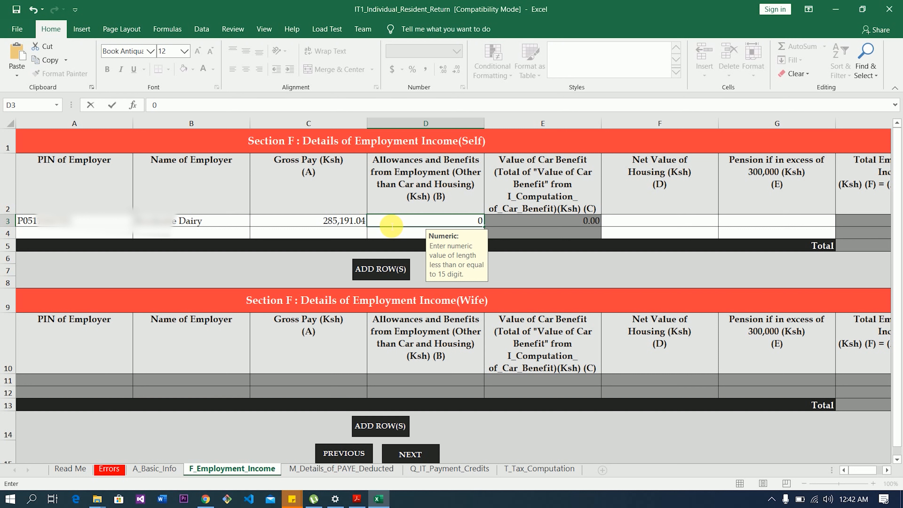
pyautogui.click(623, 225)
pyautogui.write('0')
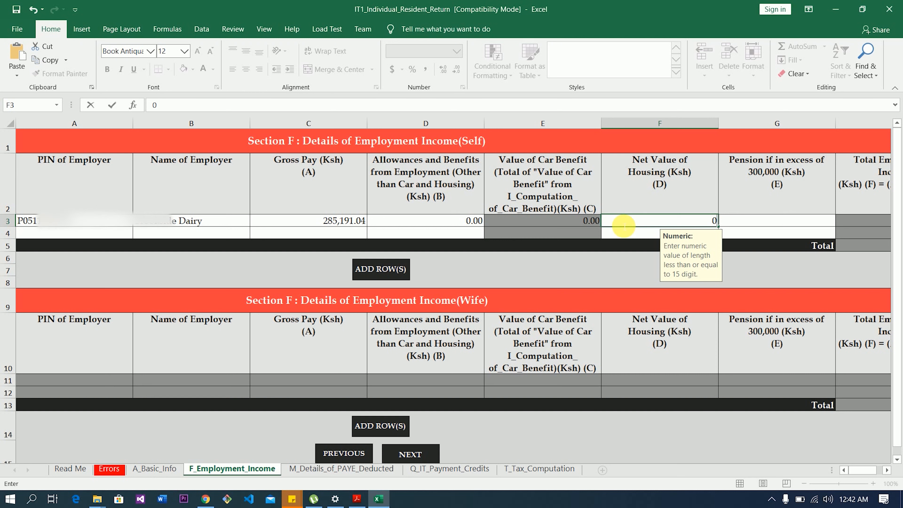
pyautogui.click(805, 220)
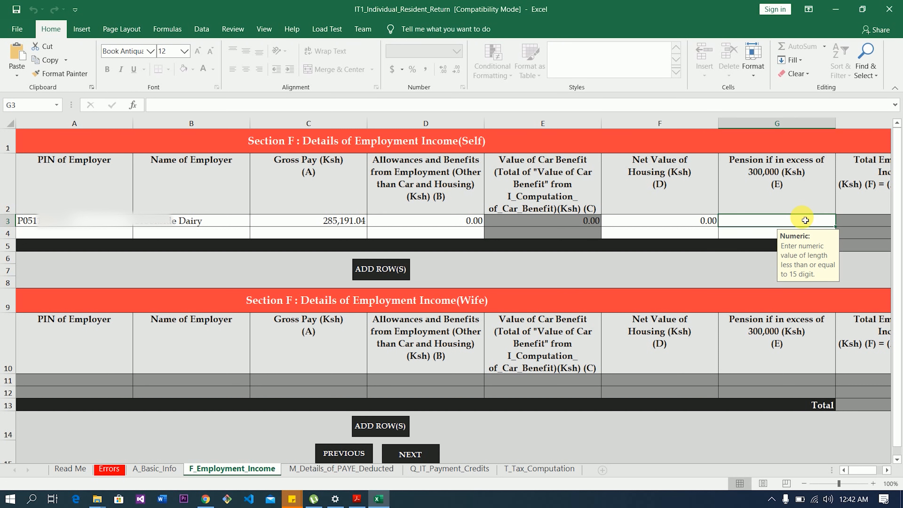
pyautogui.write('0')
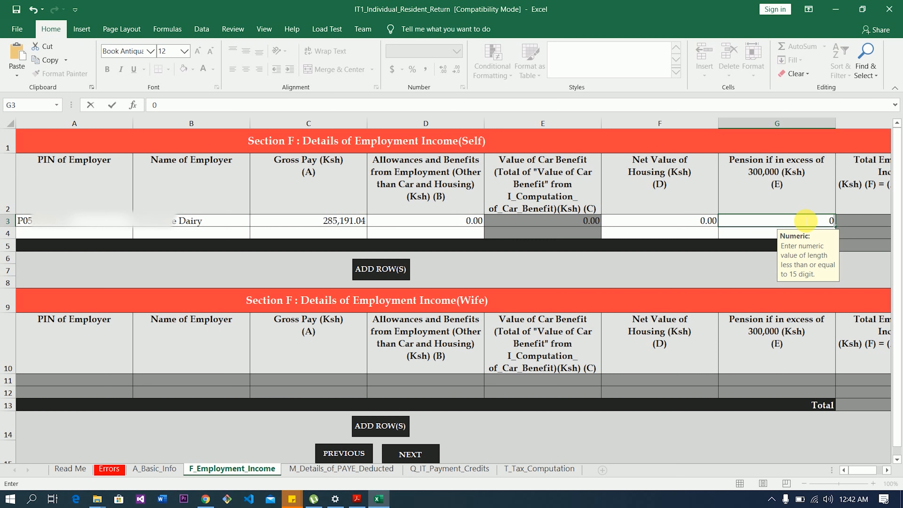
pyautogui.moveTo(863, 470)
pyautogui.mouseDown()
pyautogui.moveTo(871, 470)
pyautogui.moveTo(863, 472)
pyautogui.mouseUp()
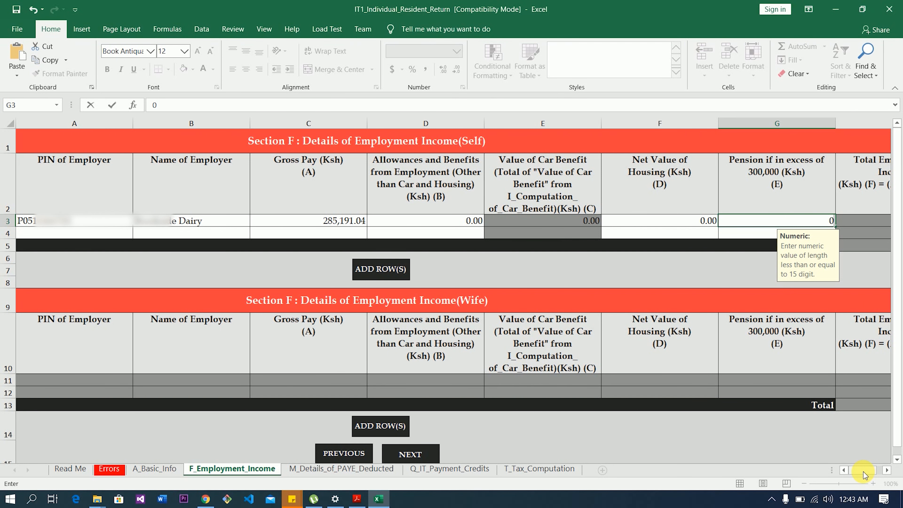
pyautogui.click(424, 454)
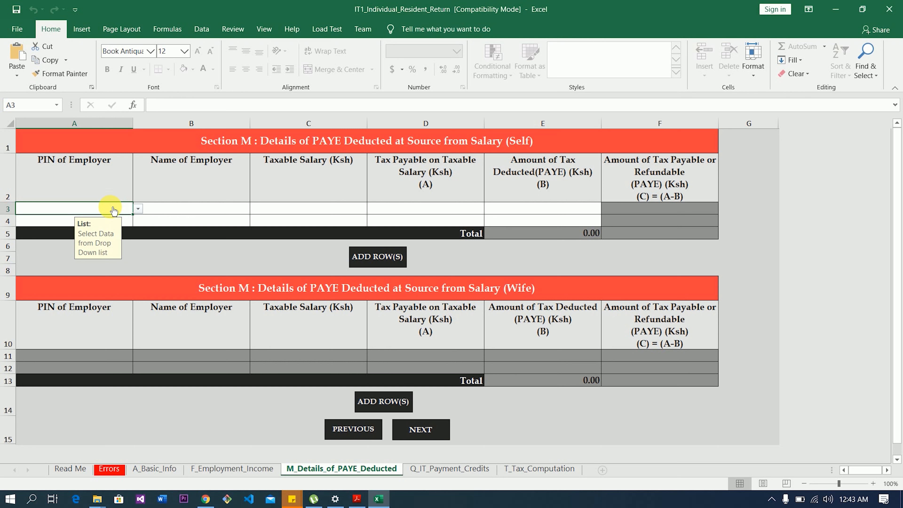
# - Choose the employer's PIN in A3 and enter 'Brookeside Dairy' in B3, then bring up the P9A PDF
pyautogui.click(137, 210)
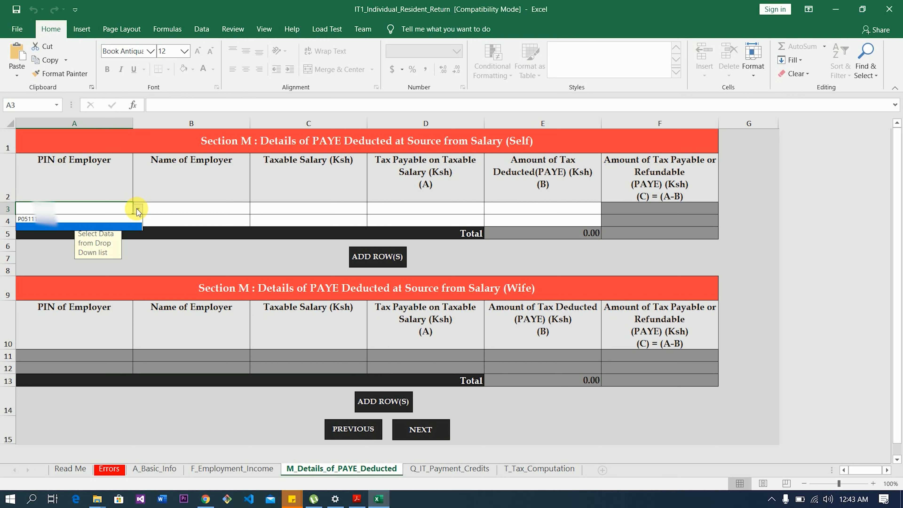
pyautogui.click(102, 218)
pyautogui.click(197, 209)
pyautogui.write('Brookeside Dairy')
pyautogui.click(289, 212)
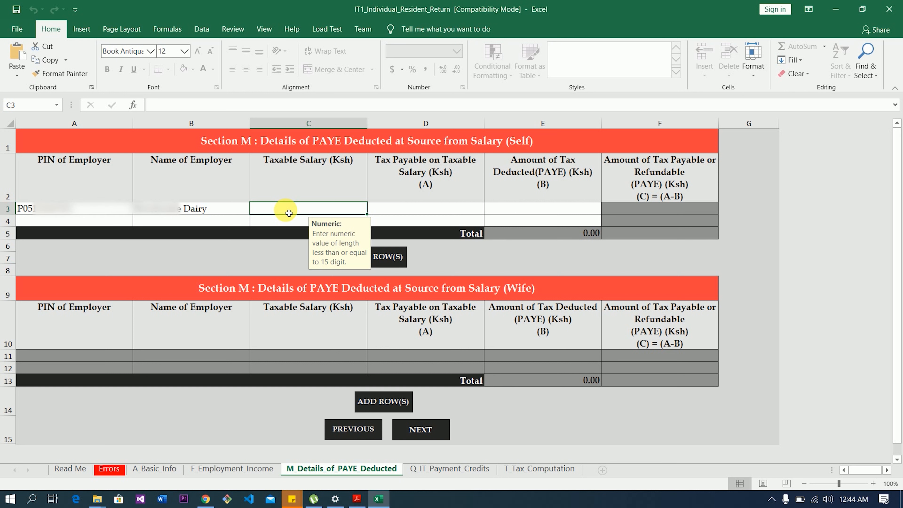
pyautogui.click(356, 499)
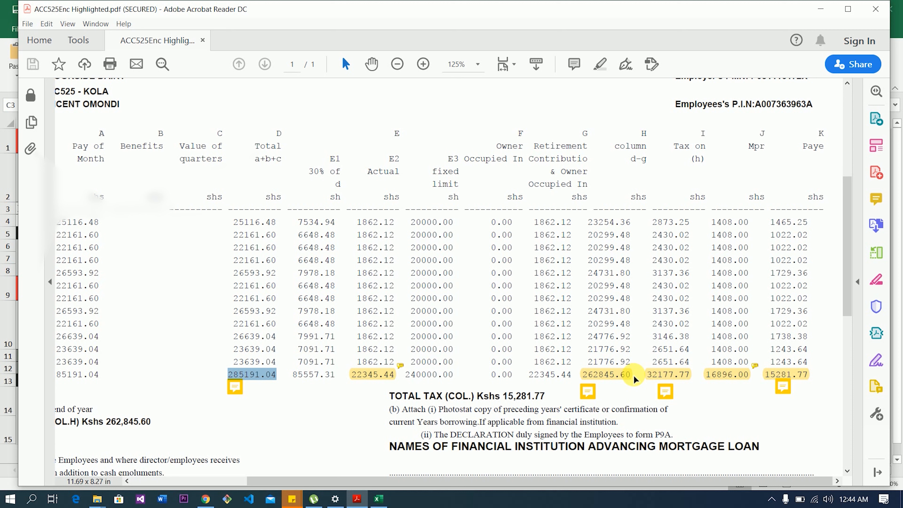
pyautogui.moveTo(590, 399)
# - Remove the highlight on 262845.60 in the P9A PDF and paste it as taxable salary in C3
pyautogui.click(618, 378)
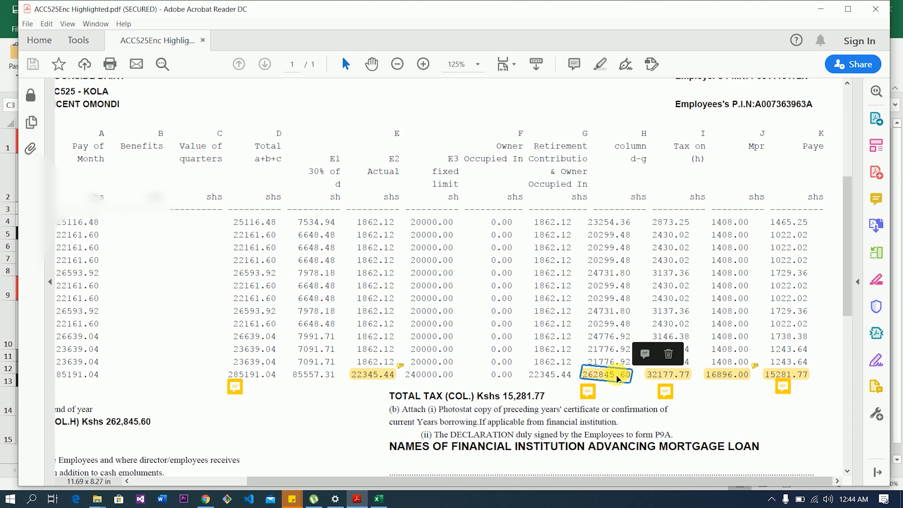
pyautogui.click(669, 353)
pyautogui.moveTo(633, 375); pyautogui.dragTo(585, 380)
pyautogui.hotkey('ctrl', 'c')
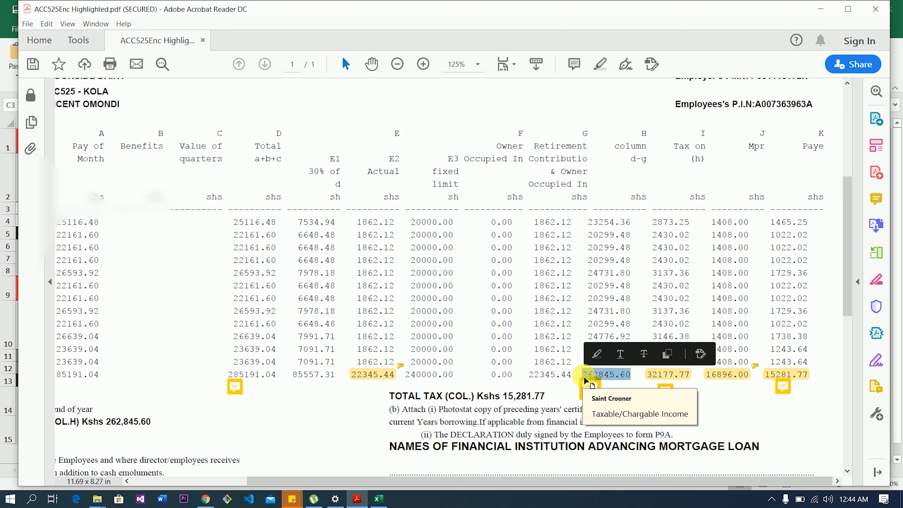
pyautogui.click(379, 499)
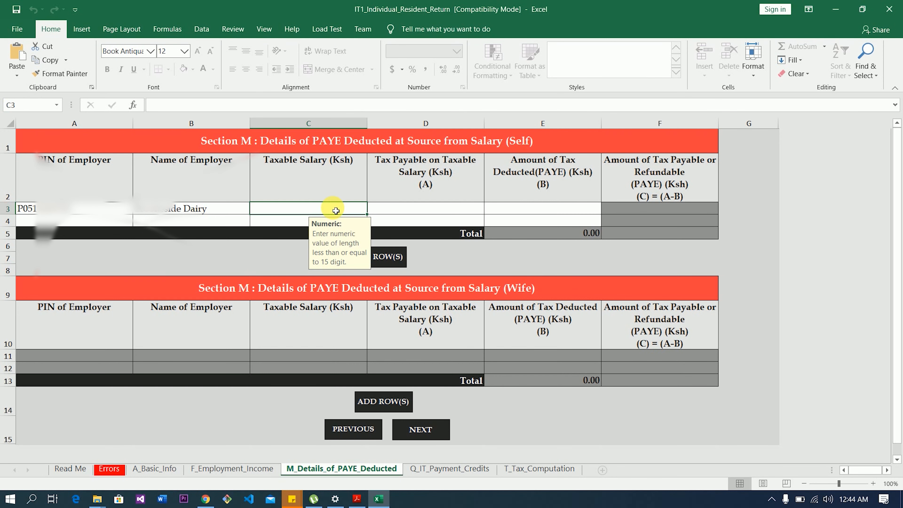
pyautogui.hotkey('ctrl', 'v')
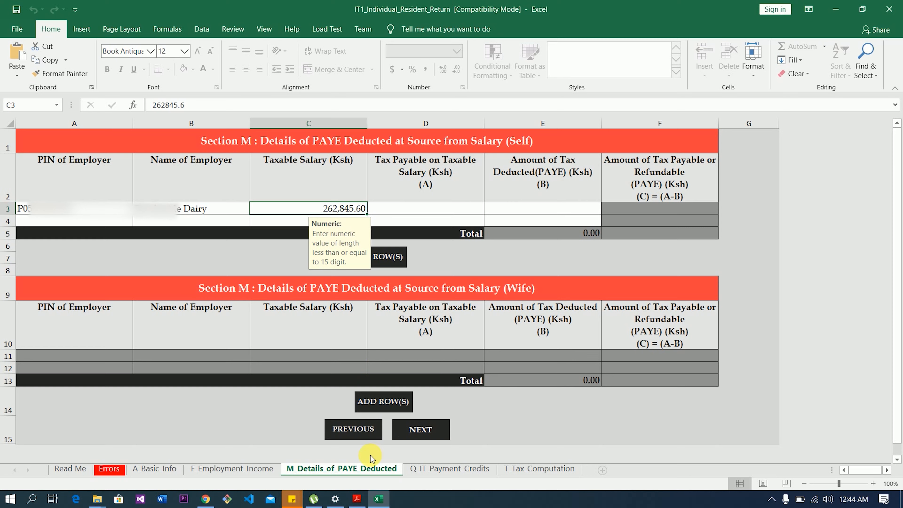
# - Paste the 32177.77 tax payable into cell D3 of the PAYE sheet
pyautogui.click(357, 499)
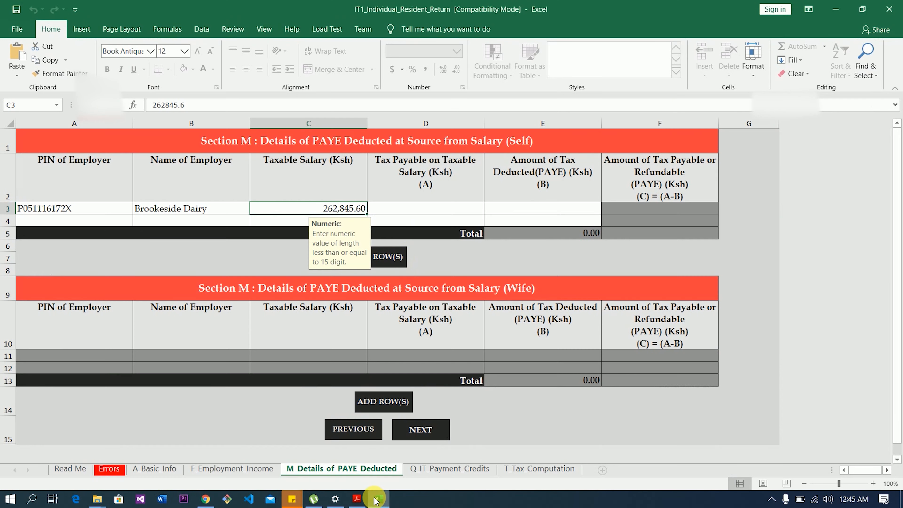
pyautogui.click(378, 499)
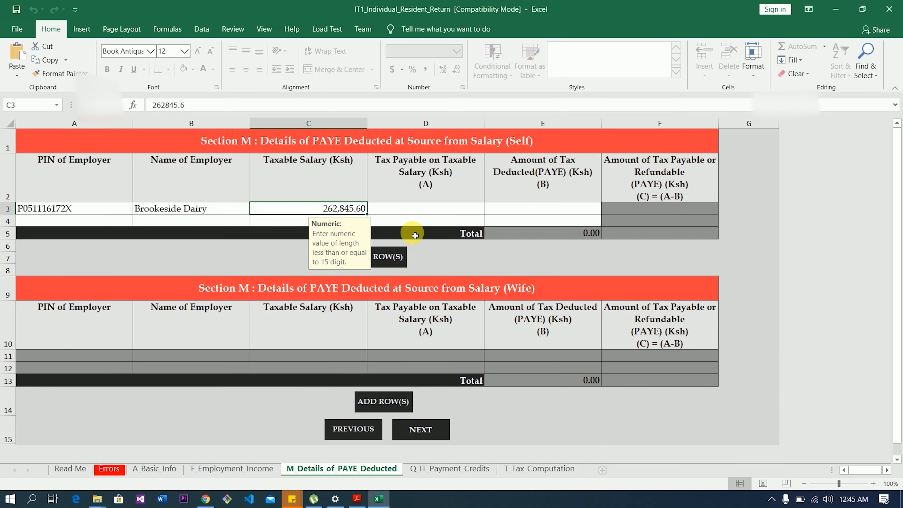
pyautogui.click(413, 213)
pyautogui.write('32177.77')
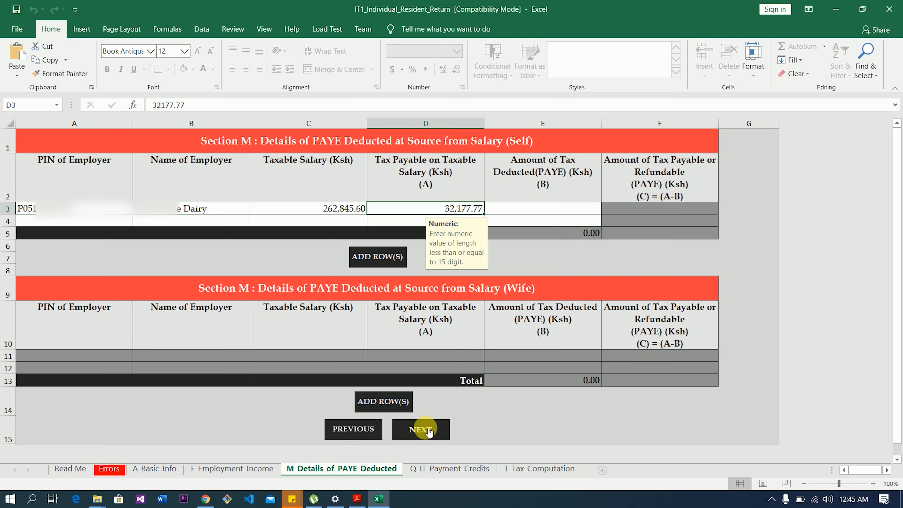
# - Copy the 15281.77 PAYE total from the PDF into cell E3
pyautogui.click(356, 499)
pyautogui.moveTo(812, 376); pyautogui.dragTo(767, 380)
pyautogui.hotkey('ctrl', 'c')
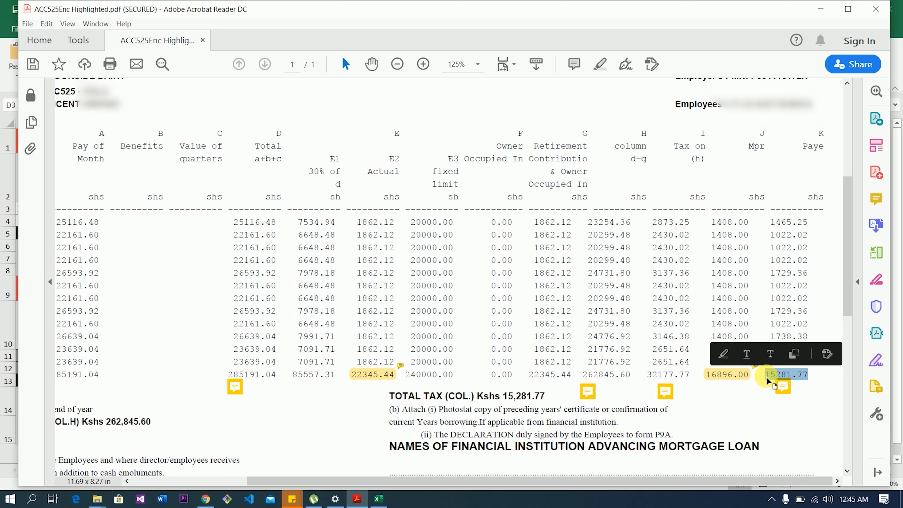
pyautogui.click(379, 498)
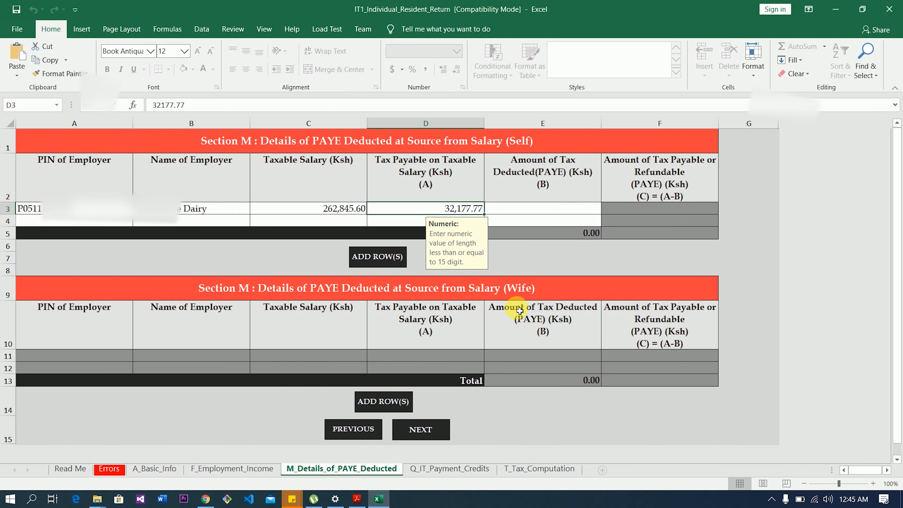
pyautogui.click(549, 213)
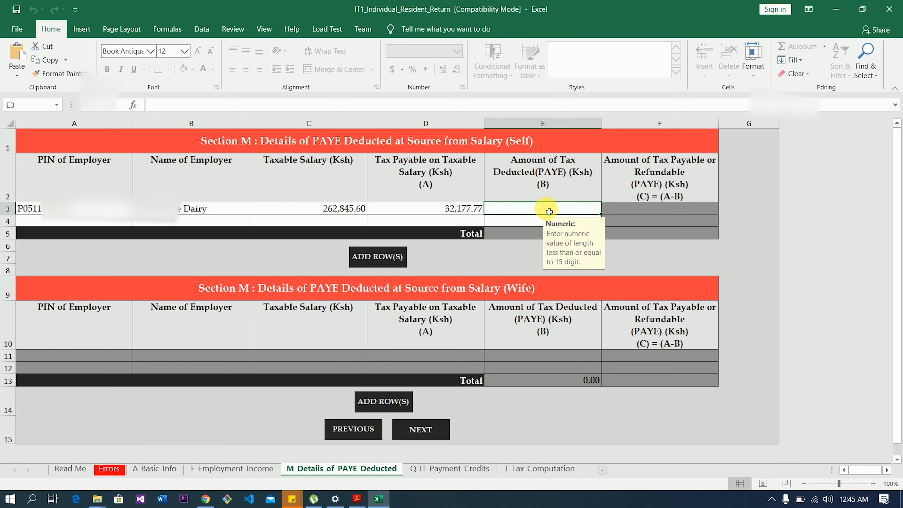
pyautogui.hotkey('ctrl', 'v')
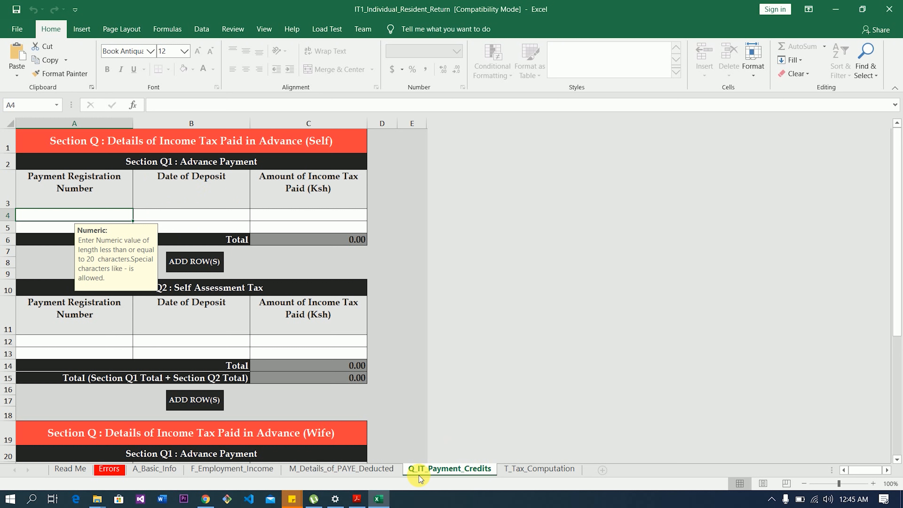
pyautogui.scroll(-6, 249, 412)
# - Copy the 22345.44 pension contribution total from the P9A PDF into the tax computation sheet
pyautogui.click(258, 447)
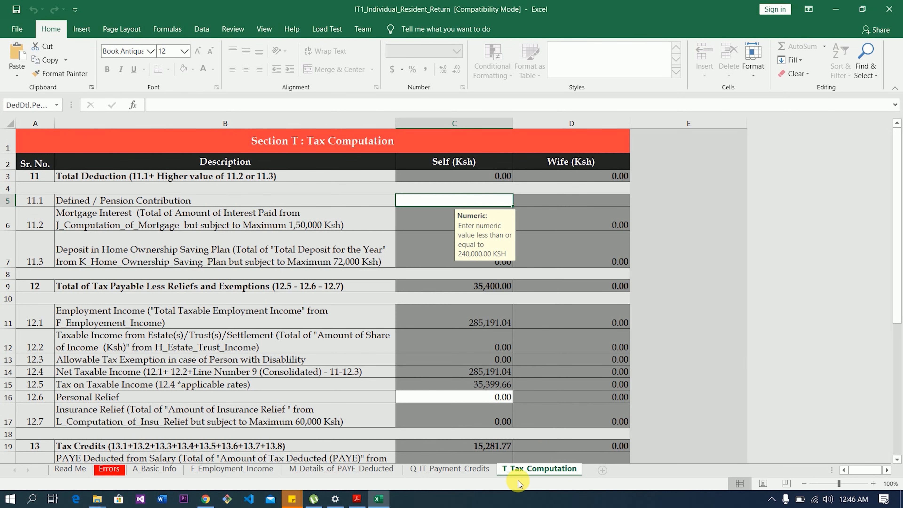
pyautogui.moveTo(897, 285); pyautogui.dragTo(800, 275)
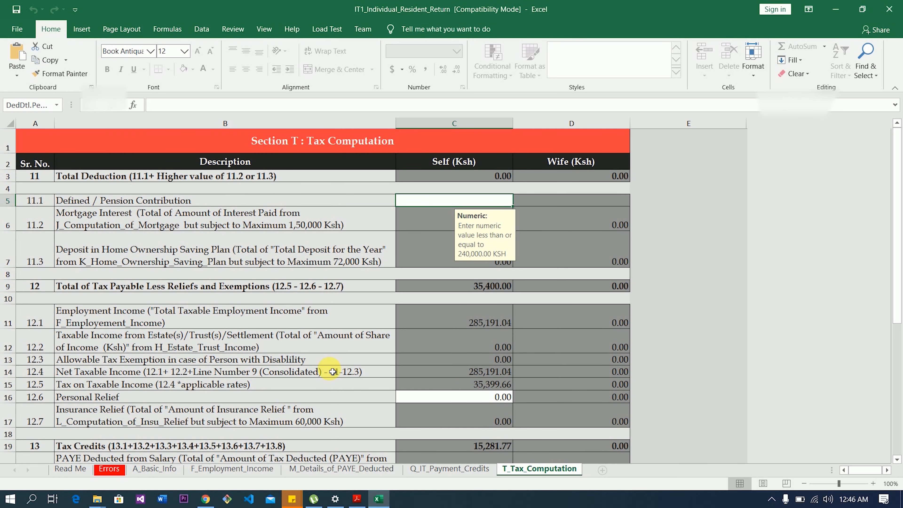
pyautogui.click(357, 498)
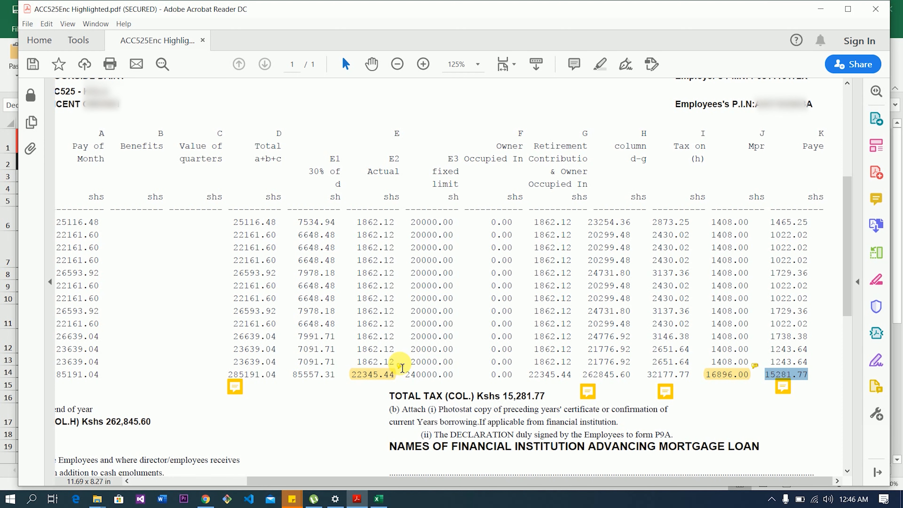
pyautogui.moveTo(396, 373); pyautogui.dragTo(356, 377)
pyautogui.hotkey('ctrl', 'c')
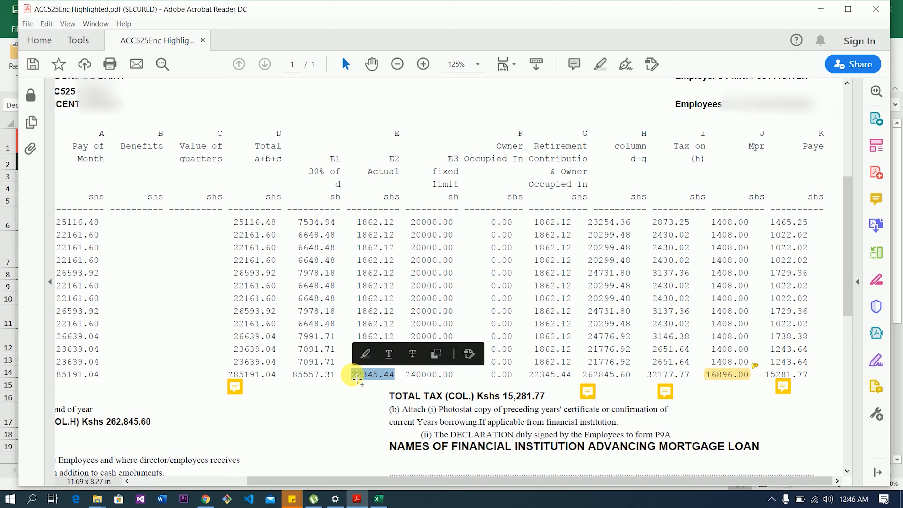
pyautogui.click(378, 498)
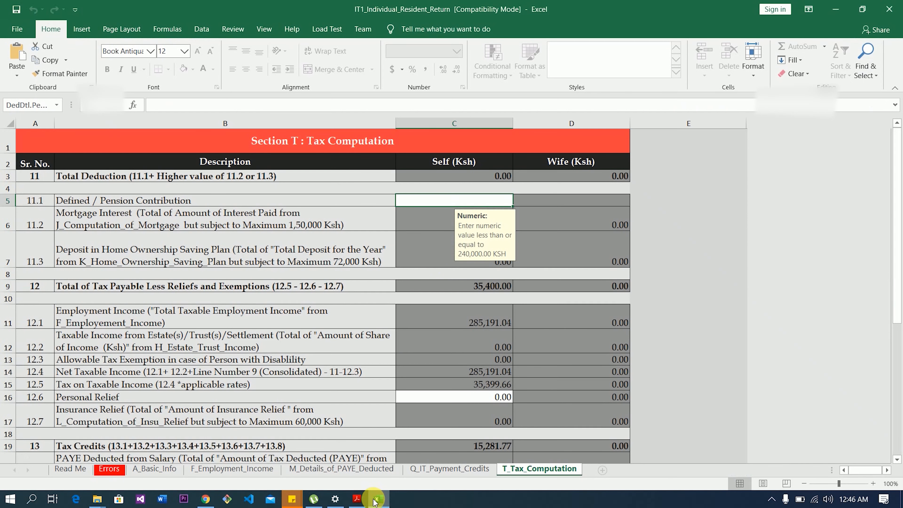
pyautogui.hotkey('ctrl', 'v')
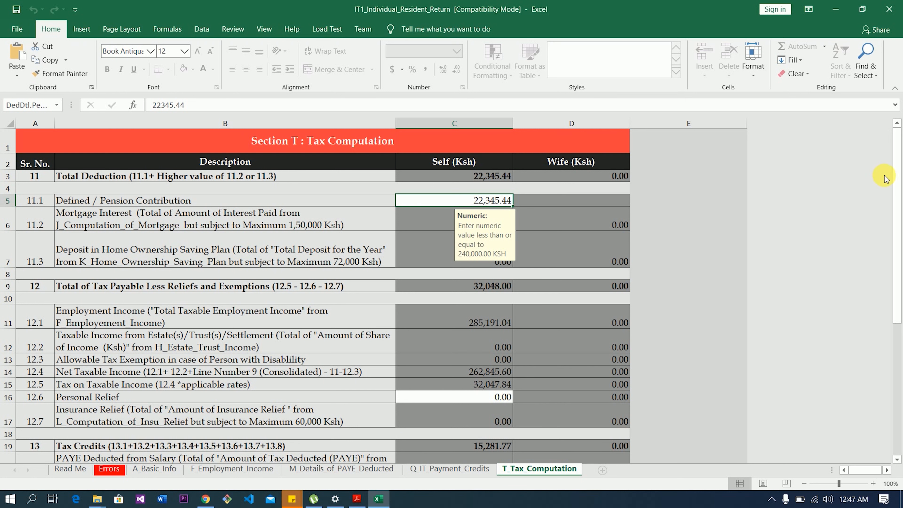
# - Select the Personal Relief cell and dismiss the PDF comment note to read the Mpr totals
pyautogui.moveTo(898, 185); pyautogui.dragTo(898, 234)
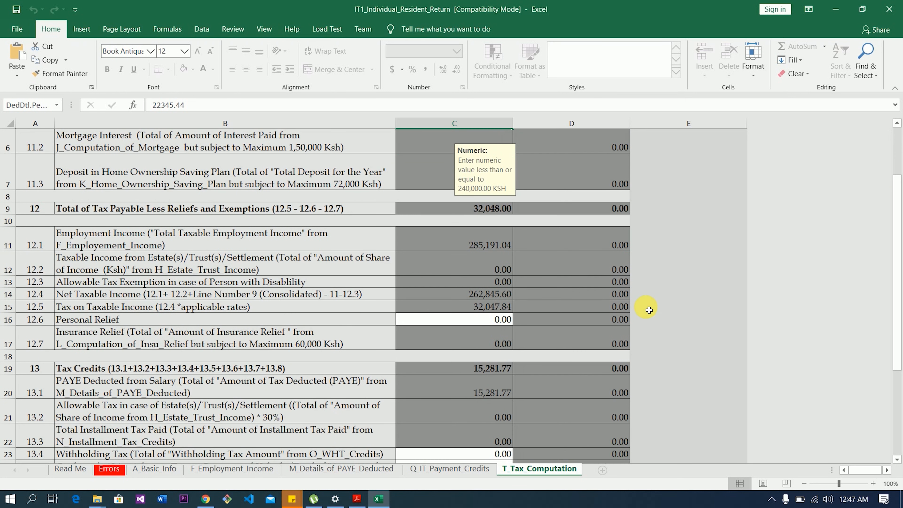
pyautogui.click(483, 324)
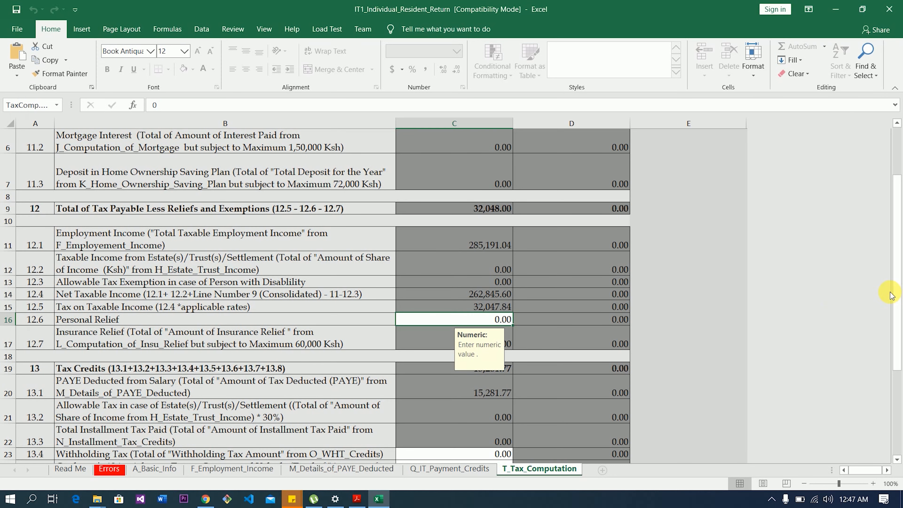
pyautogui.hotkey('alt', 'Tab')
pyautogui.rightClick(744, 369)
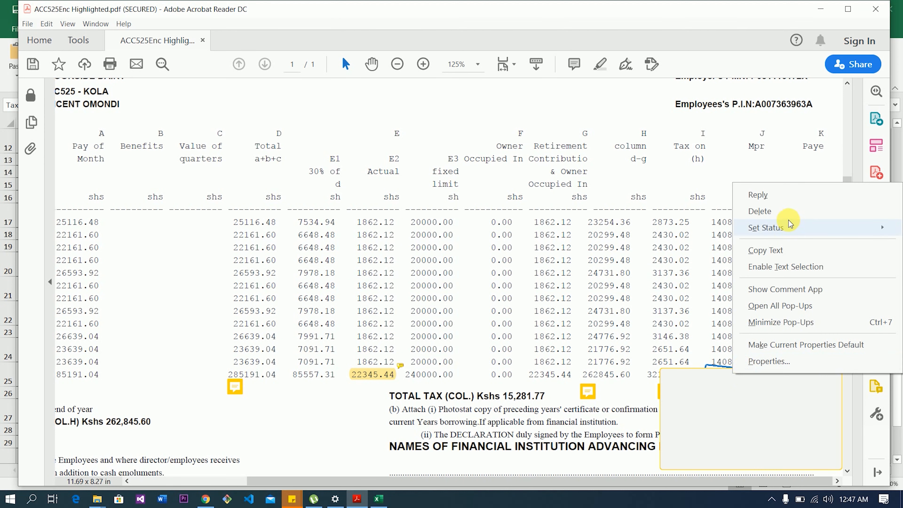
pyautogui.click(768, 322)
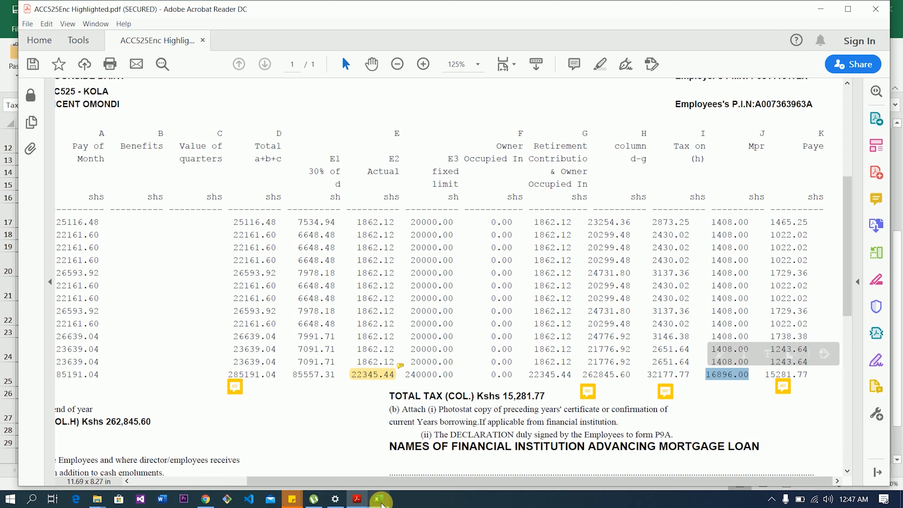
pyautogui.click(378, 499)
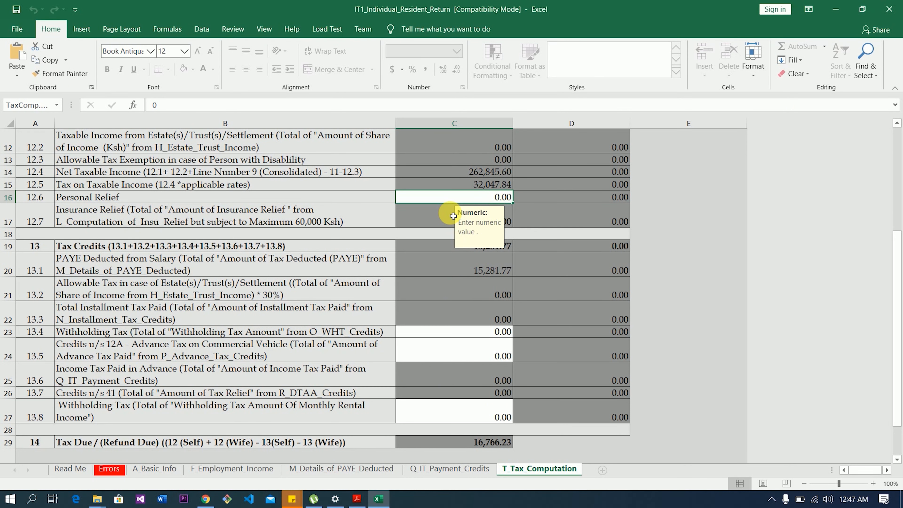
# - Enter 16,896.00 as Personal Relief, giving -129.77 tax due, and validate the return
pyautogui.click(458, 200)
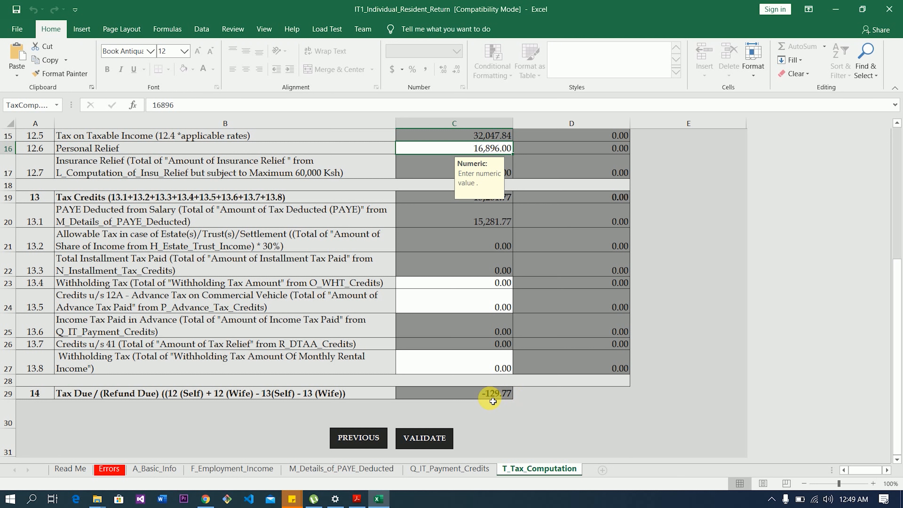
pyautogui.click(432, 442)
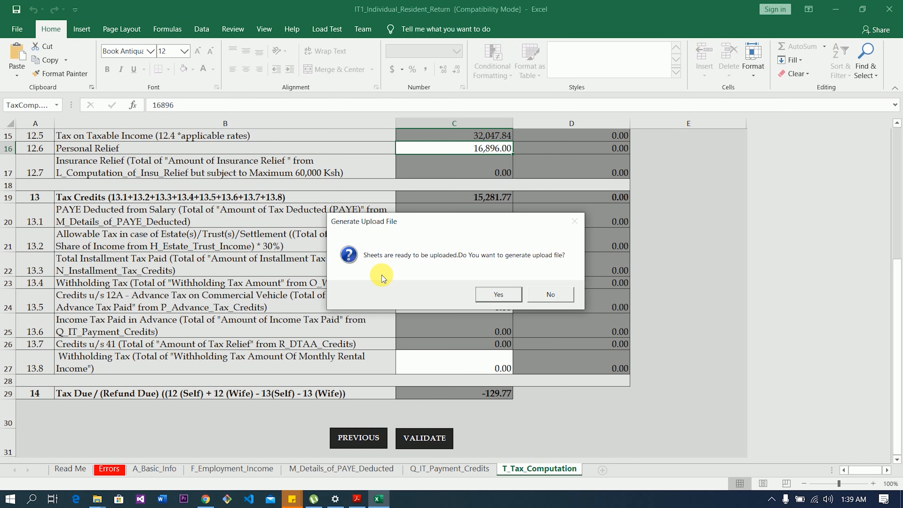
# - Confirm generating the upload zip and acknowledge its saved location in Documents
pyautogui.click(490, 298)
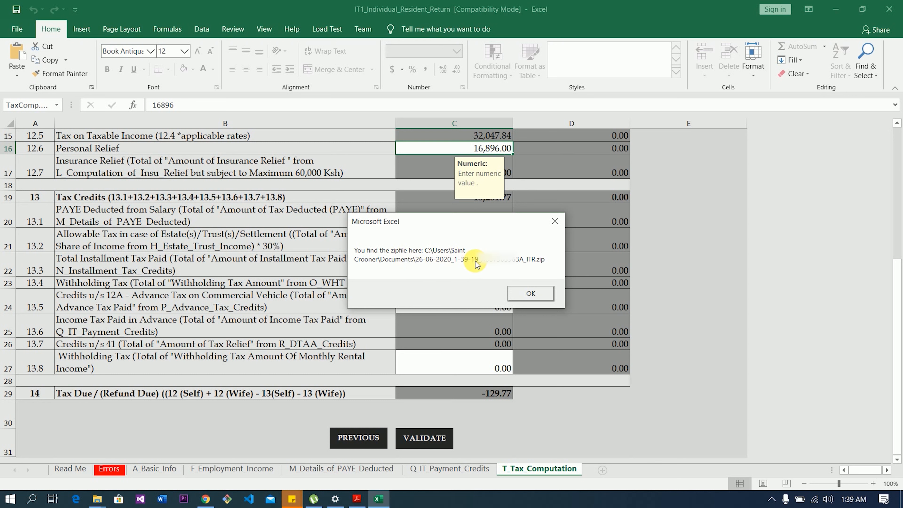
pyautogui.click(525, 296)
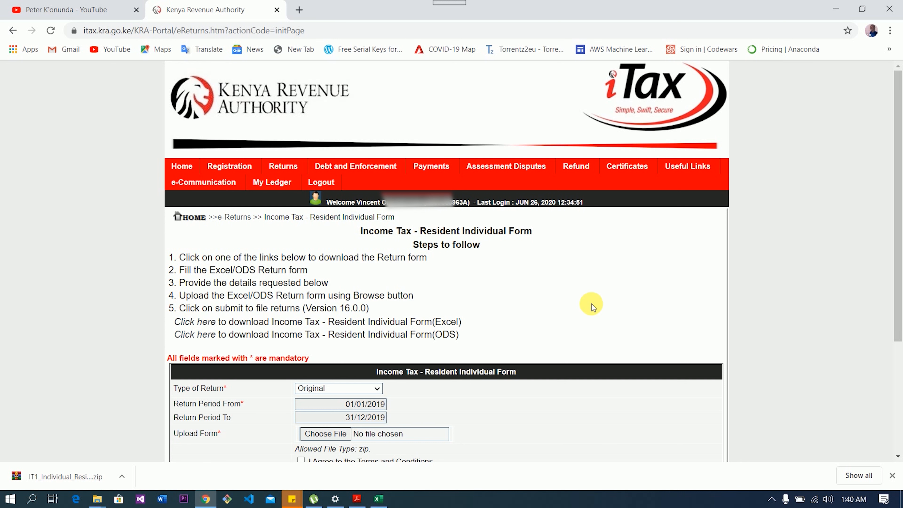
# - Leave the return type as Original and bring up the file picker for the return upload
pyautogui.scroll(-2, 899, 382)
pyautogui.scroll(-2, 900, 381)
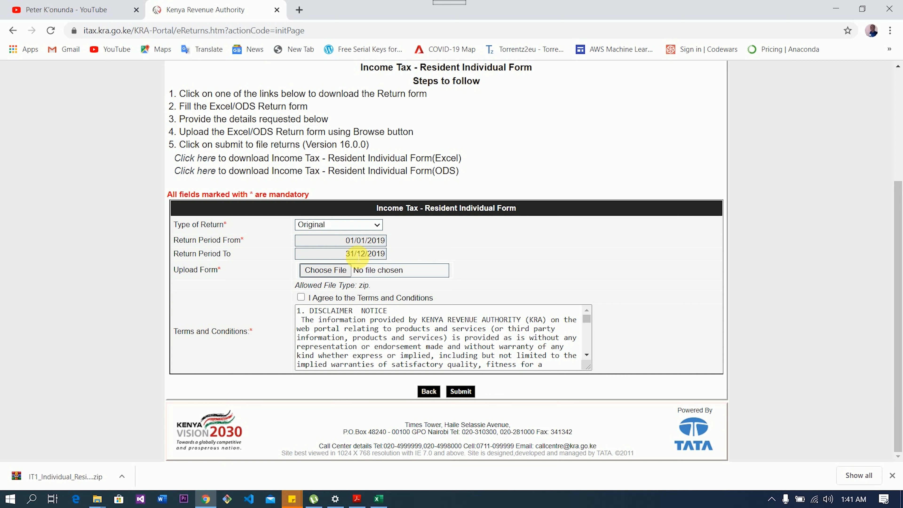
pyautogui.click(377, 226)
pyautogui.click(378, 225)
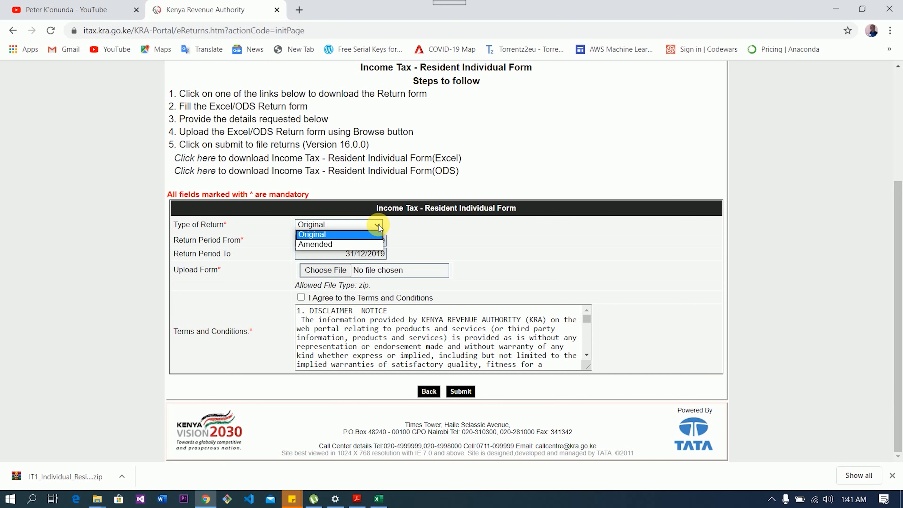
pyautogui.click(379, 224)
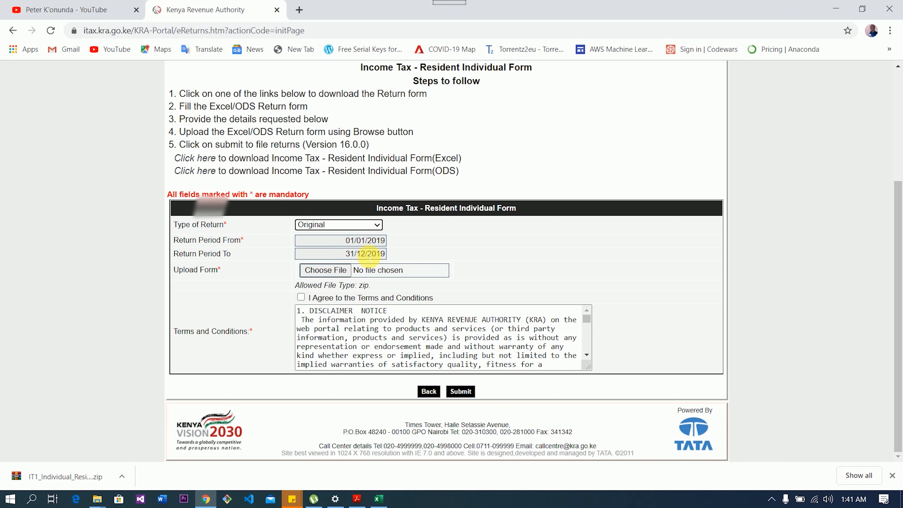
pyautogui.click(326, 272)
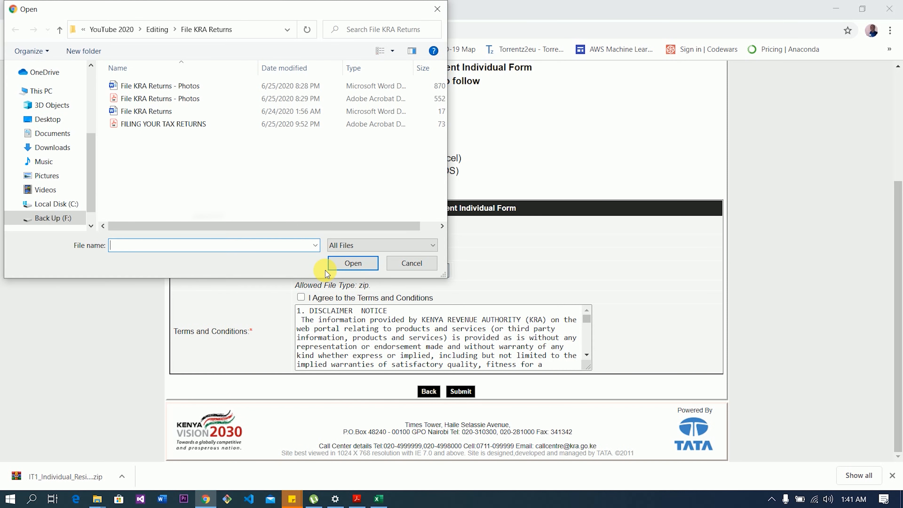
# - Attach the 26-06-2020 ITR zip from the Documents folder to the upload form
pyautogui.click(51, 134)
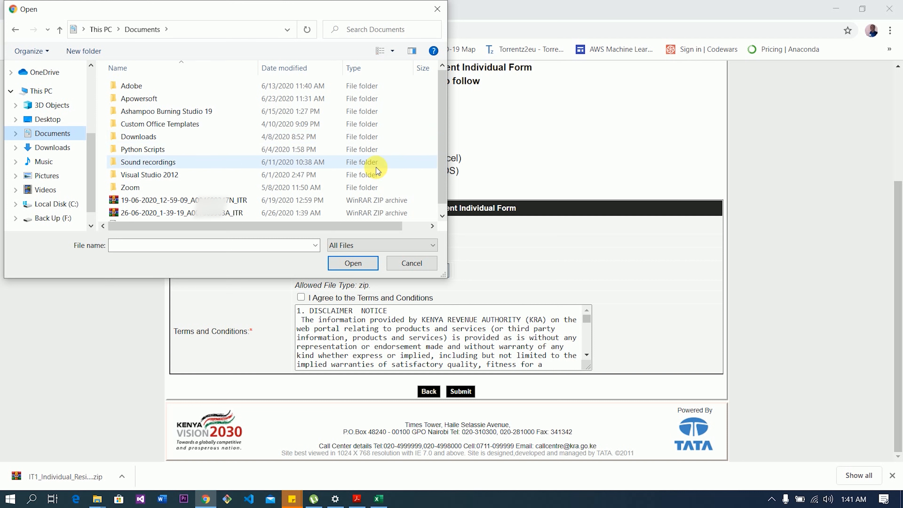
pyautogui.scroll(-1, 446, 156)
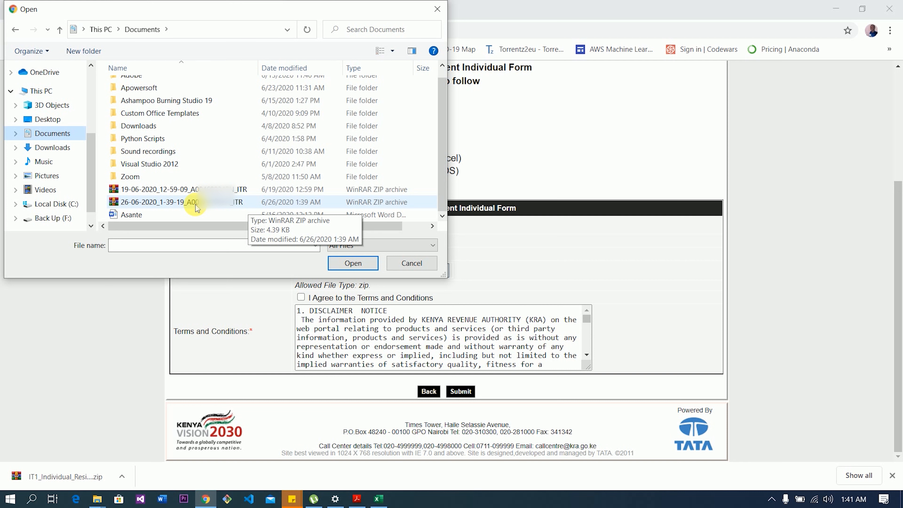
pyautogui.doubleClick(235, 202)
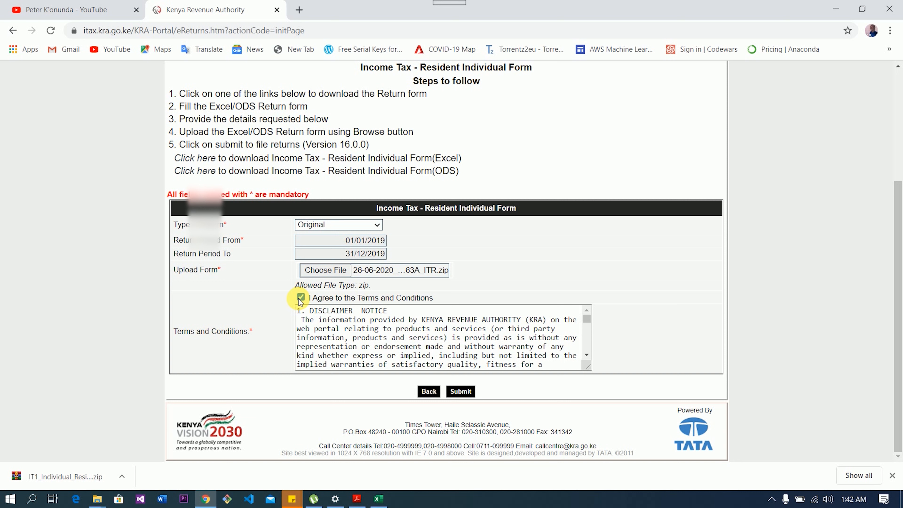
# - Submit the return, confirm the upload, and select the acknowledgement number
pyautogui.click(462, 392)
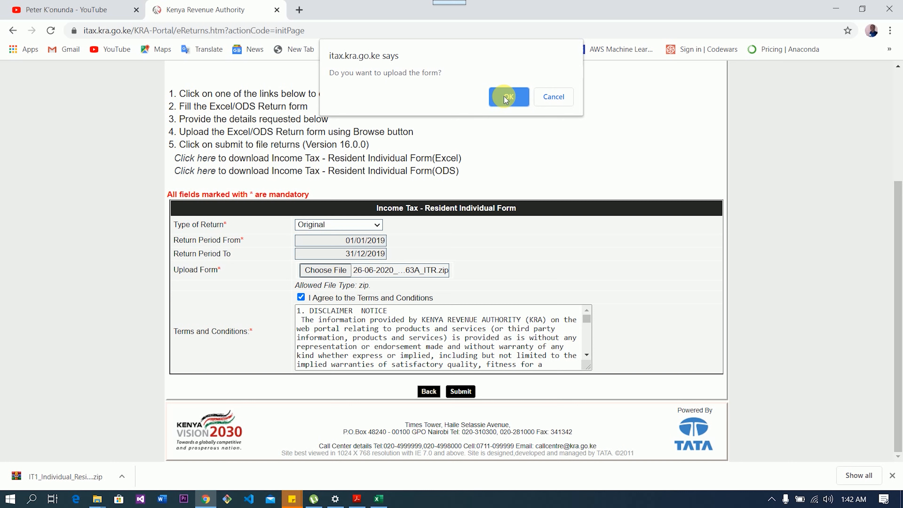
pyautogui.click(506, 98)
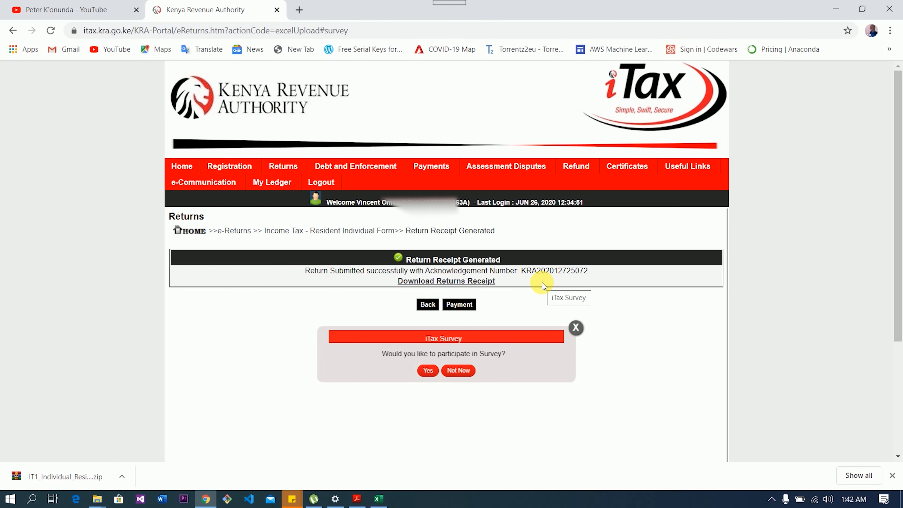
pyautogui.moveTo(519, 270); pyautogui.dragTo(590, 271)
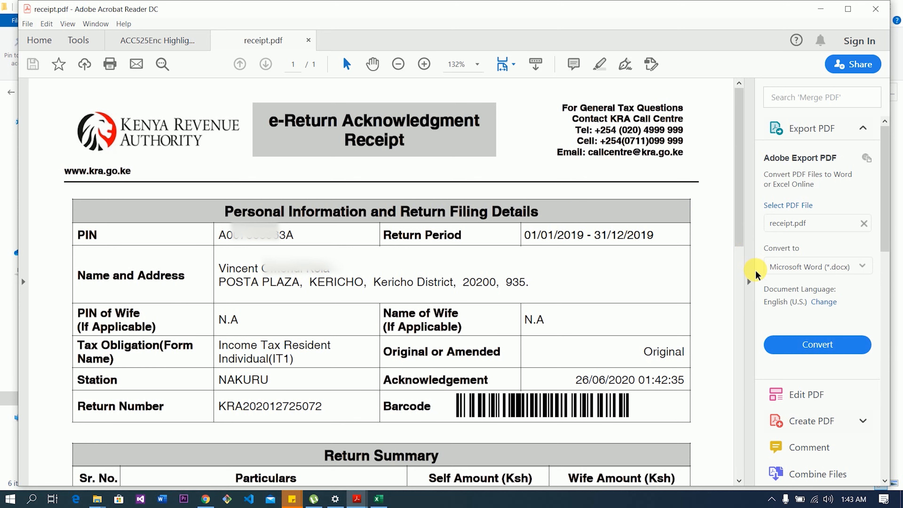
# - Collapse the Tools pane and scroll receipt.pdf down to the -129.77 combined tax due
pyautogui.click(749, 282)
pyautogui.moveTo(846, 214); pyautogui.dragTo(848, 267)
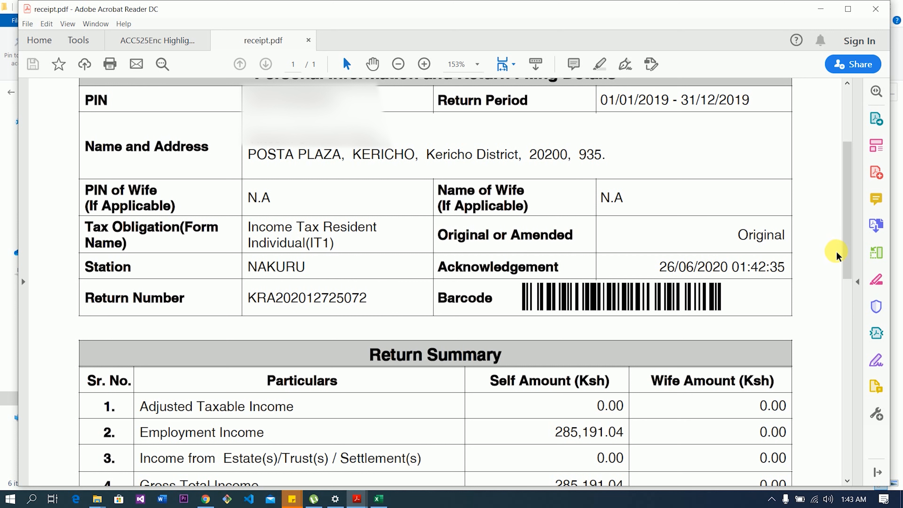
pyautogui.moveTo(846, 256); pyautogui.dragTo(840, 478)
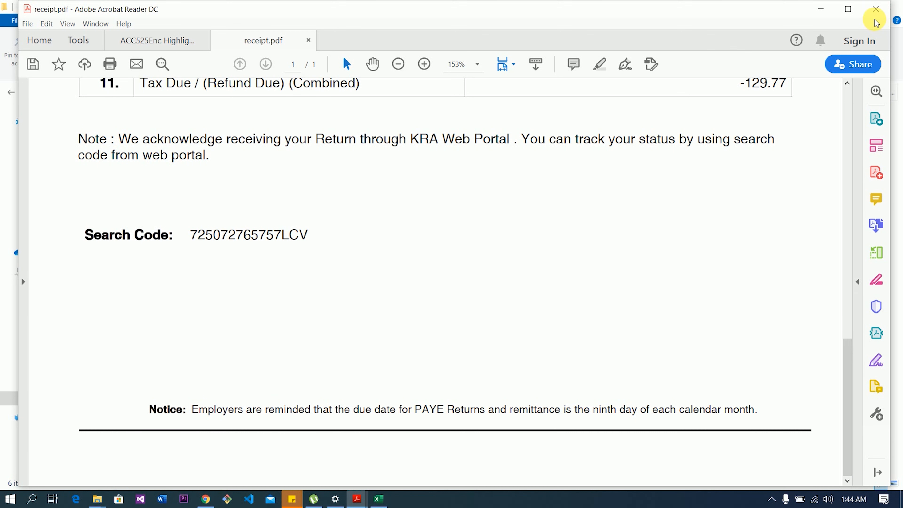
# - Close all Acrobat tabs, cancelling the Save As for receipt.pdf and ACC525Enc Highlighted.pdf
pyautogui.click(875, 10)
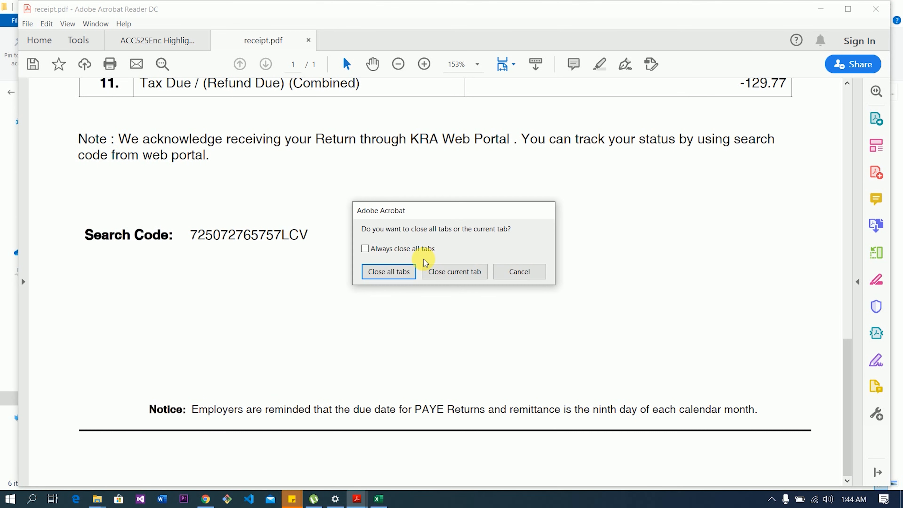
pyautogui.click(399, 272)
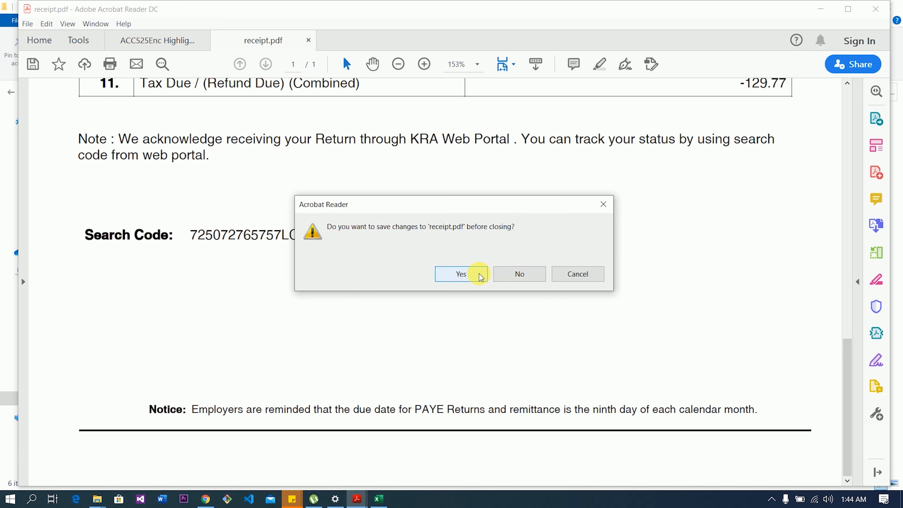
pyautogui.click(480, 277)
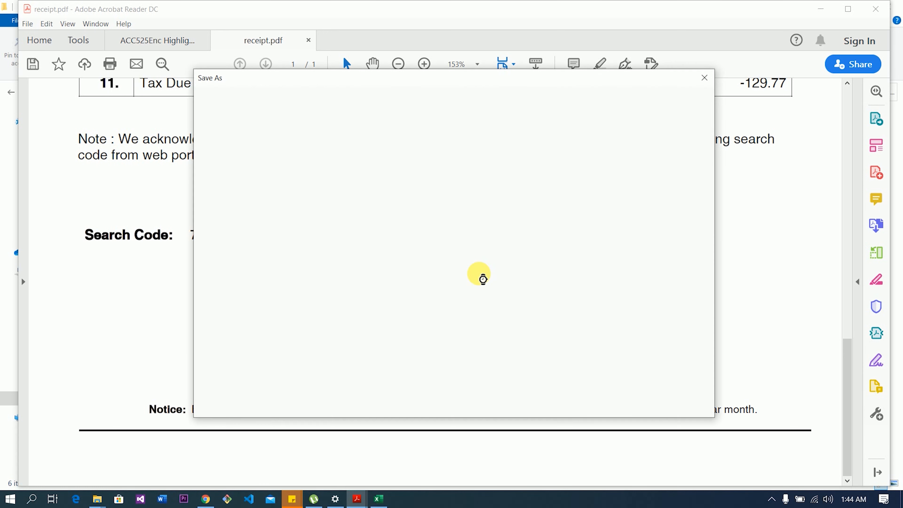
pyautogui.click(703, 80)
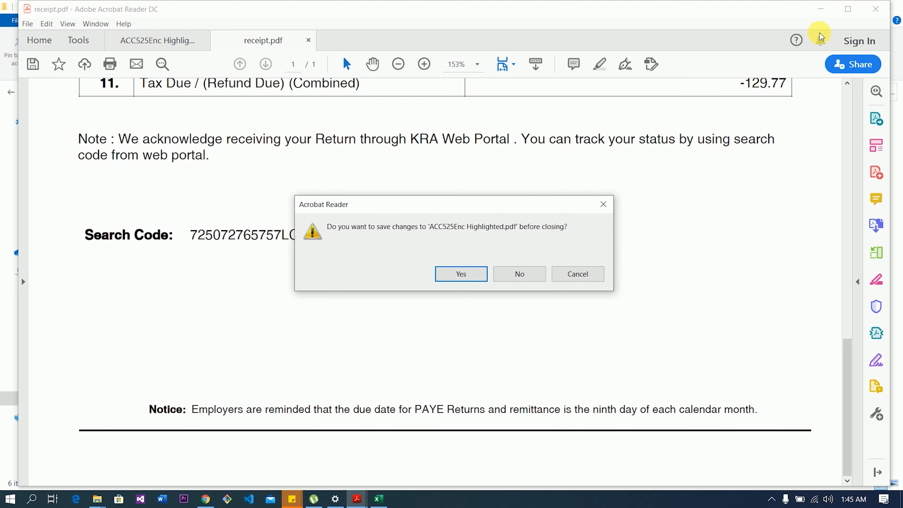
pyautogui.click(471, 280)
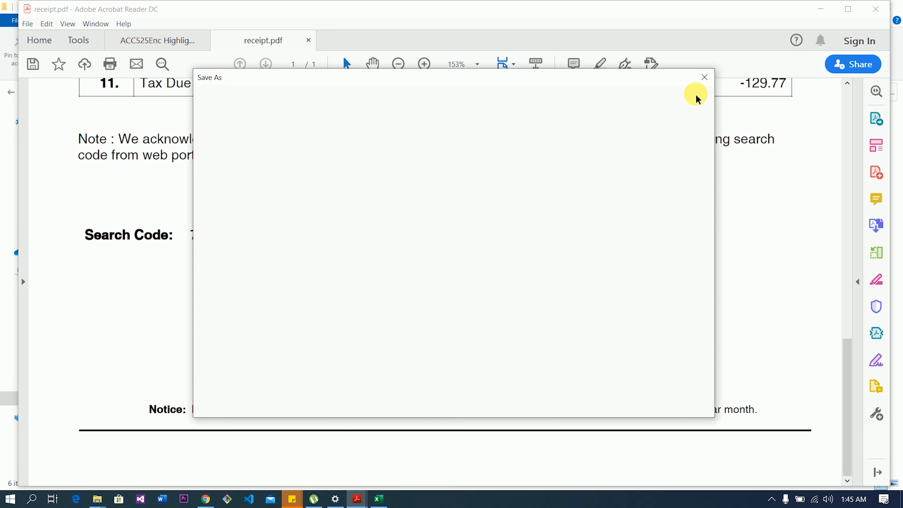
pyautogui.click(703, 81)
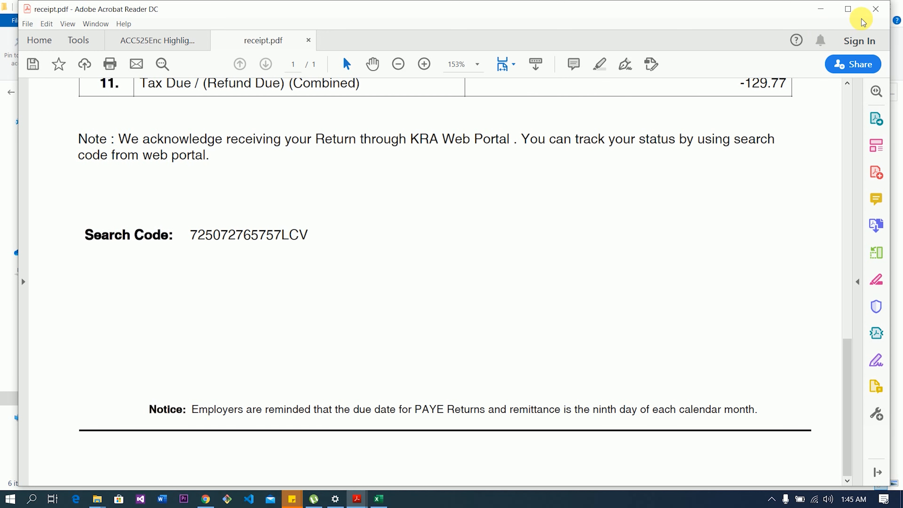
# - Close all tabs again and agree to save changes to receipt.pdf
pyautogui.click(877, 10)
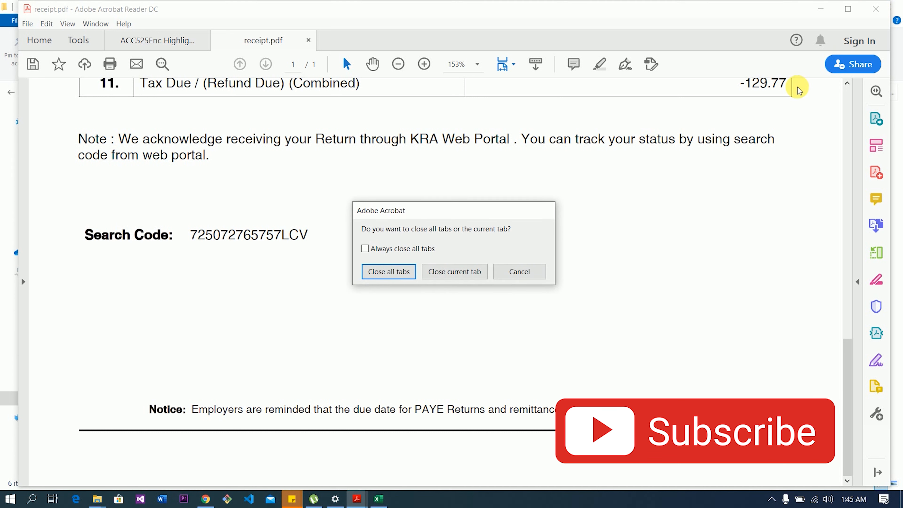
pyautogui.click(405, 272)
pyautogui.click(456, 273)
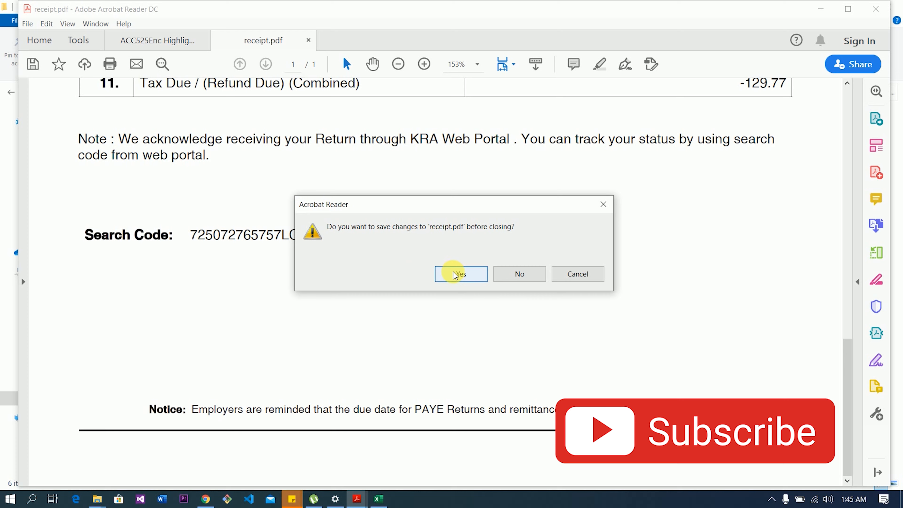